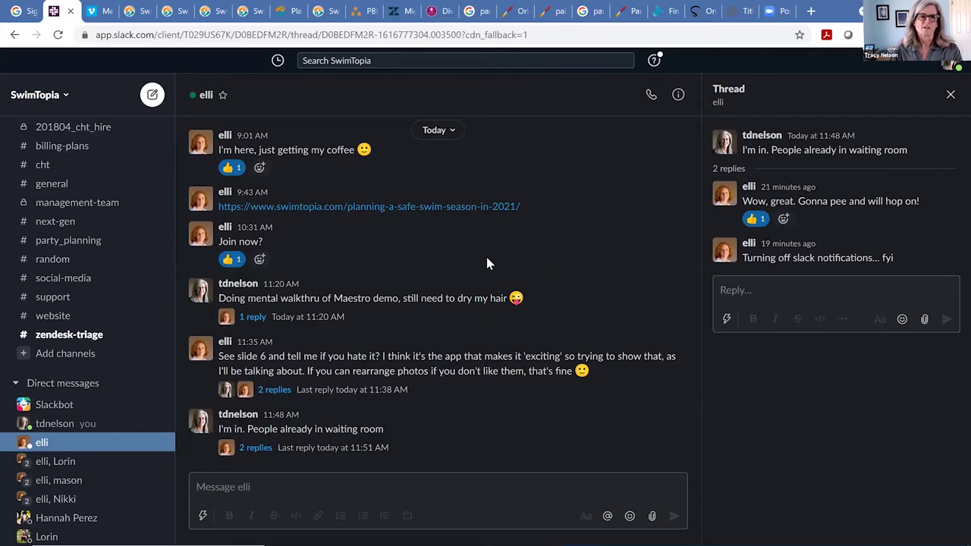
Switch to the Marlins SwimTopia site and open the Bravo Dual Meet Template from the schedule's meet templates.
key(alt+Tab)
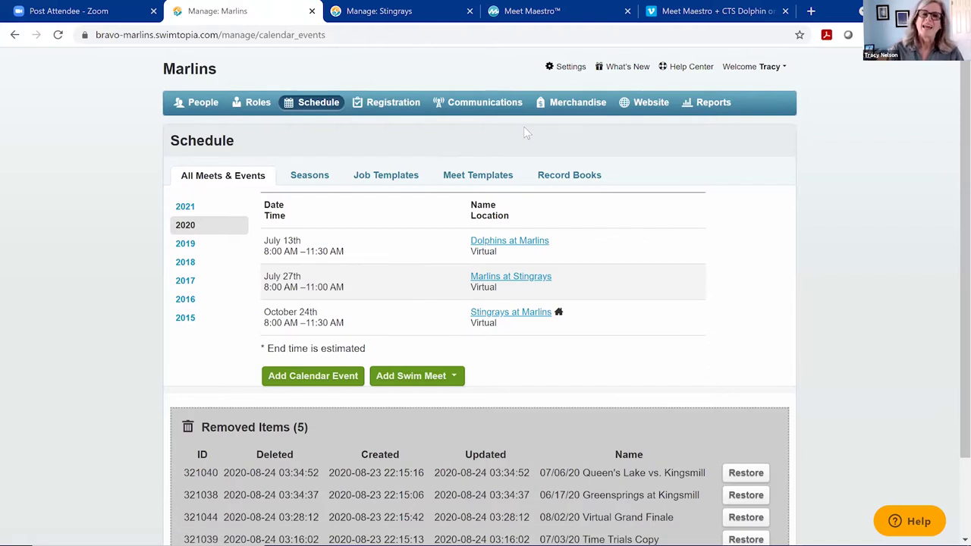
click(478, 179)
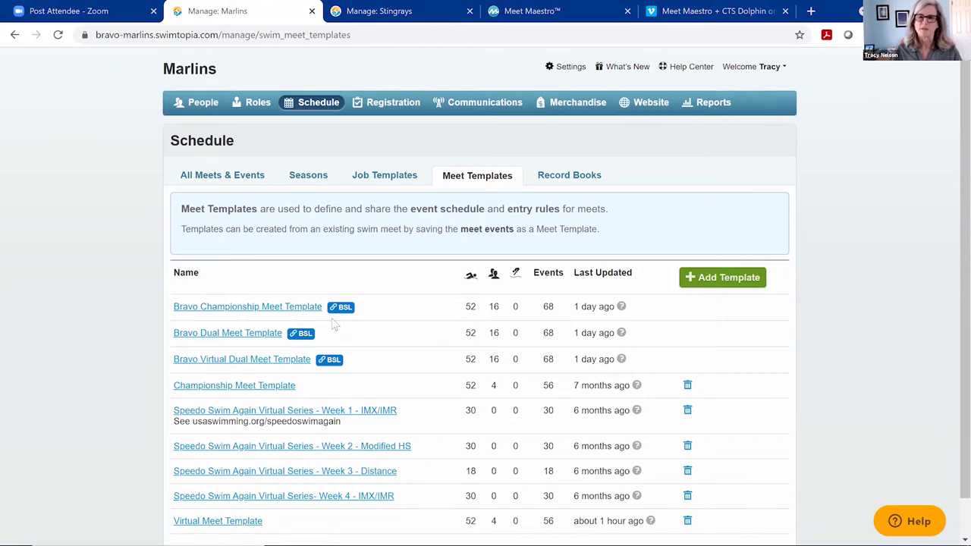
click(250, 334)
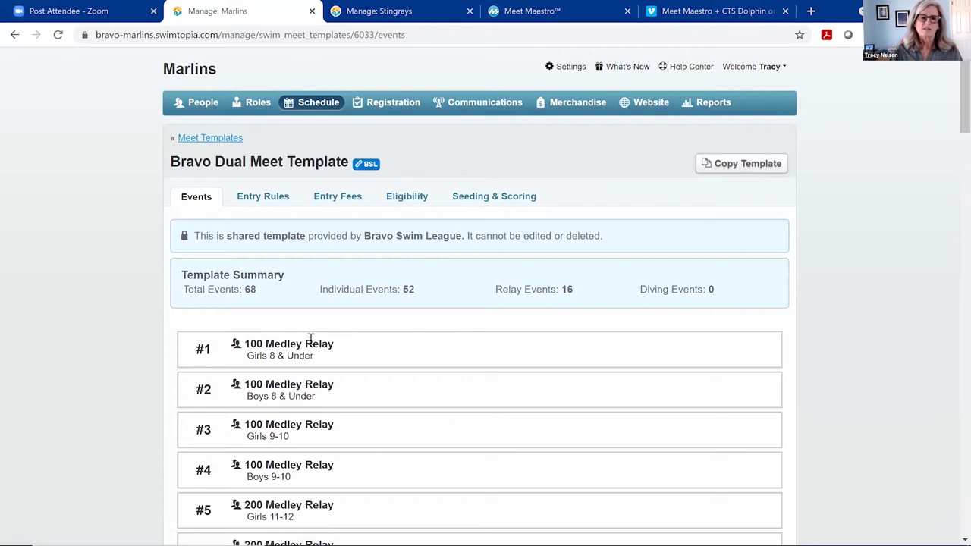
Review the Bravo Dual Meet Template's entry rules for general, individual and relay events, plus its entry fees and eligibility requirements.
click(260, 200)
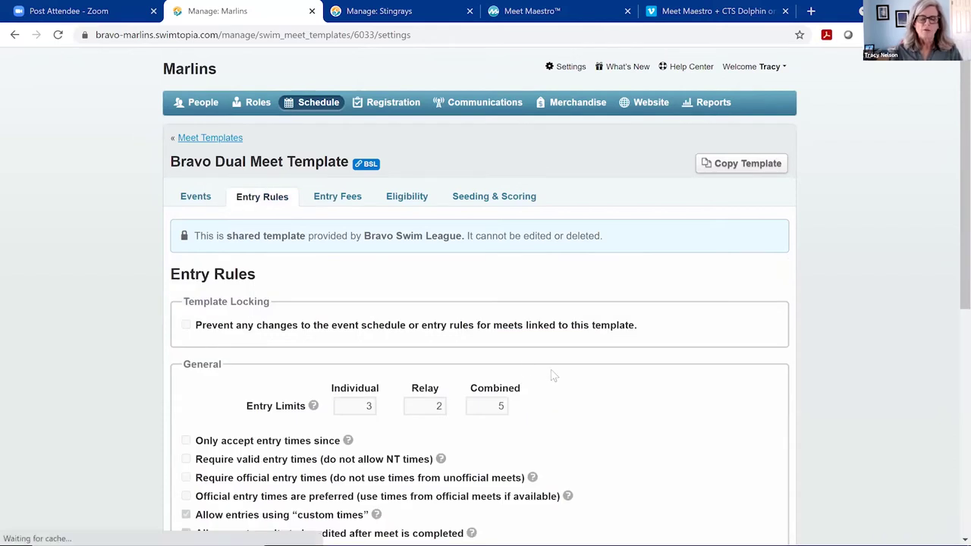
scroll(551, 373, down, 2)
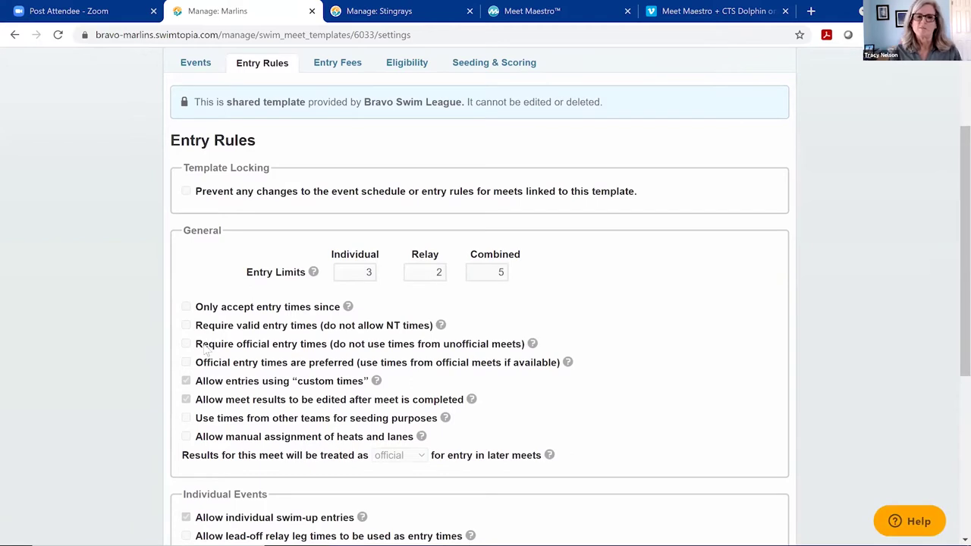
scroll(214, 346, down, 2)
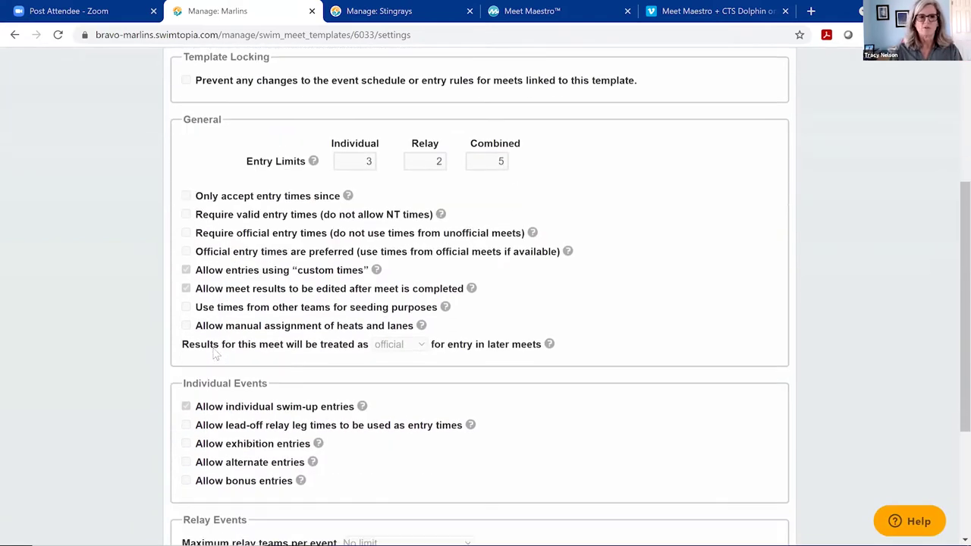
scroll(215, 353, down, 2)
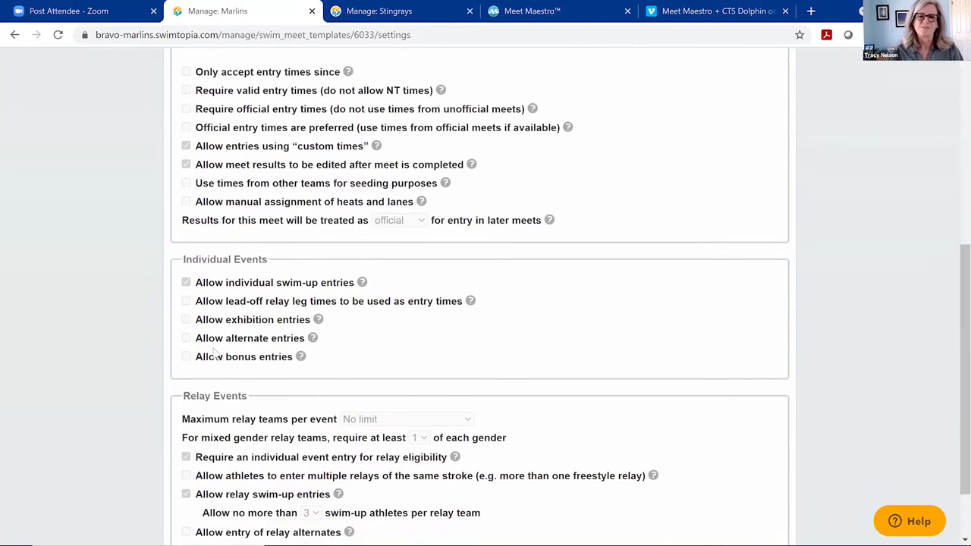
scroll(215, 349, up, 3)
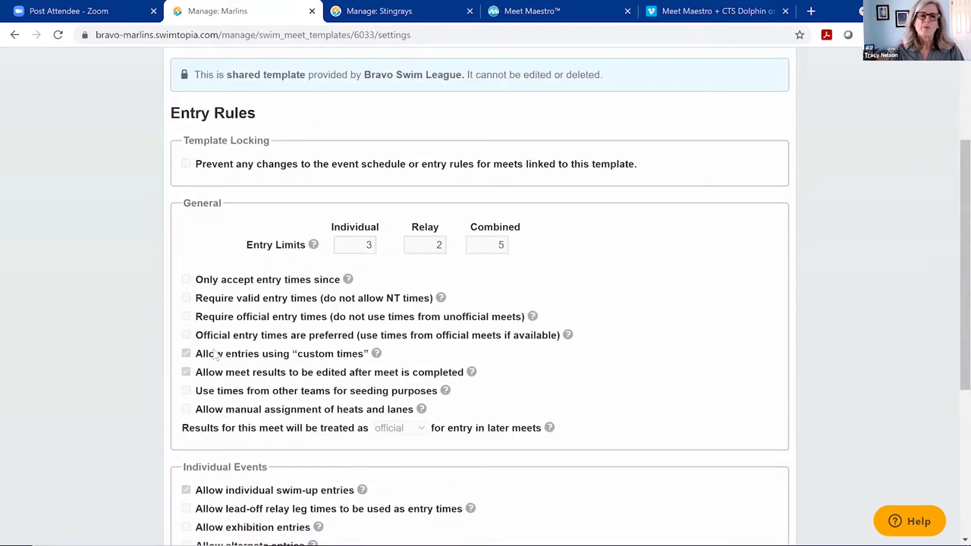
scroll(342, 182, up, 3)
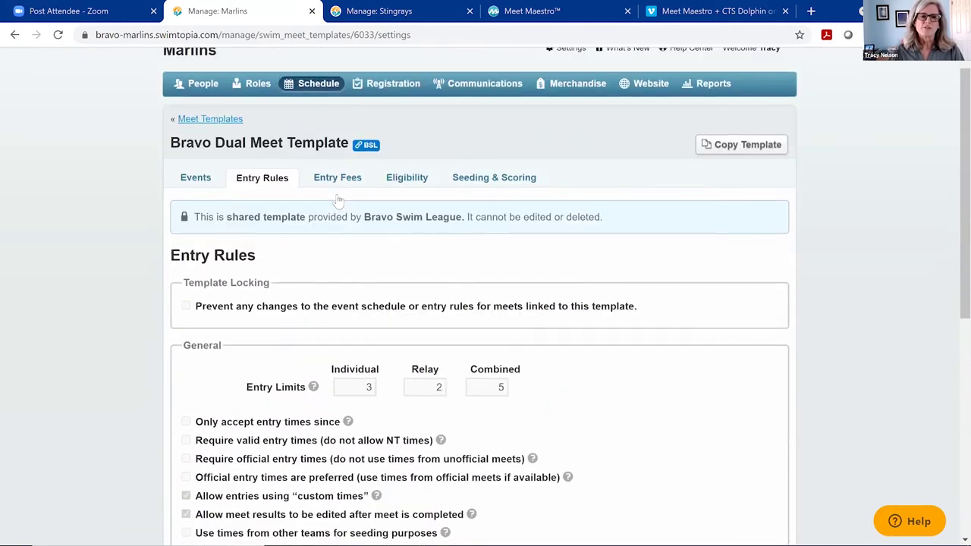
click(337, 200)
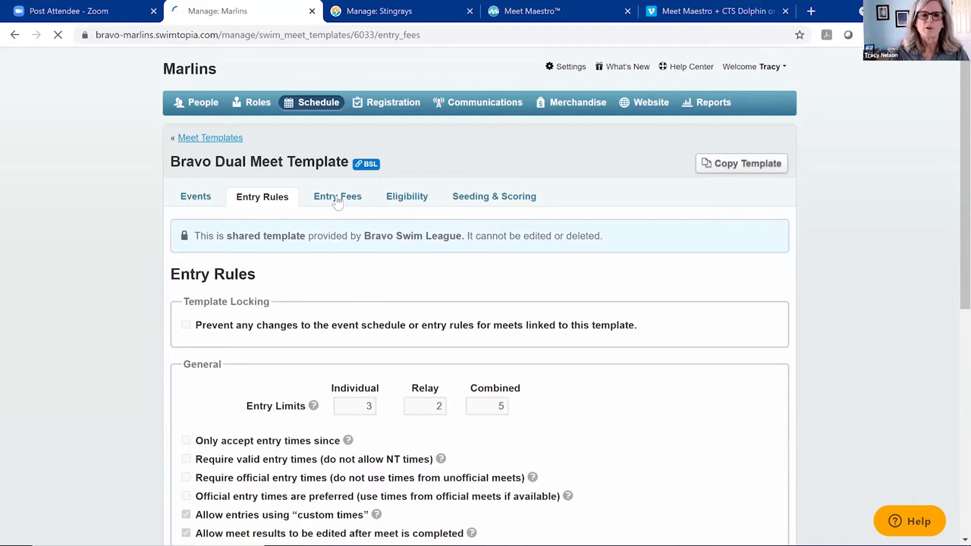
click(409, 205)
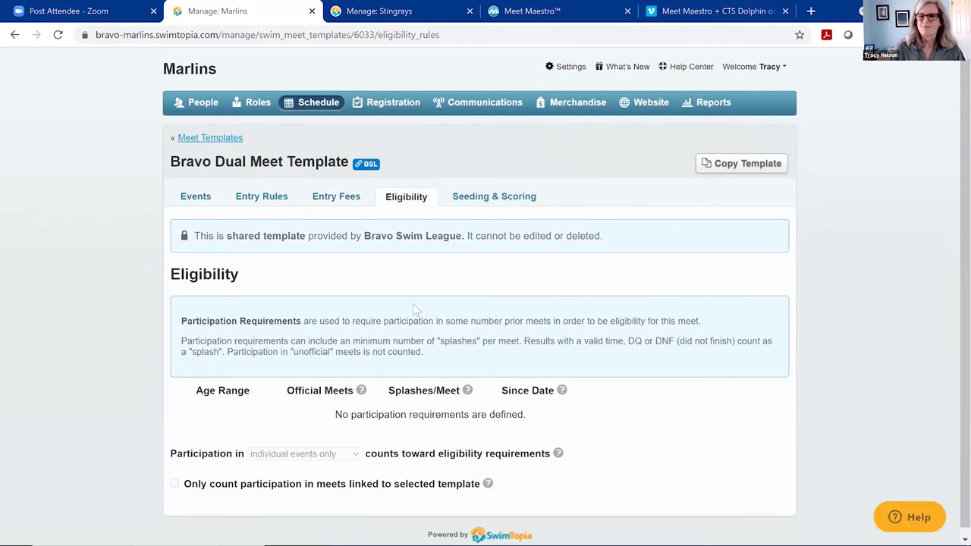
Examine the Bravo Dual Meet Template's seeding and scoring settings, including lane assignment, official time computation and event points.
click(504, 200)
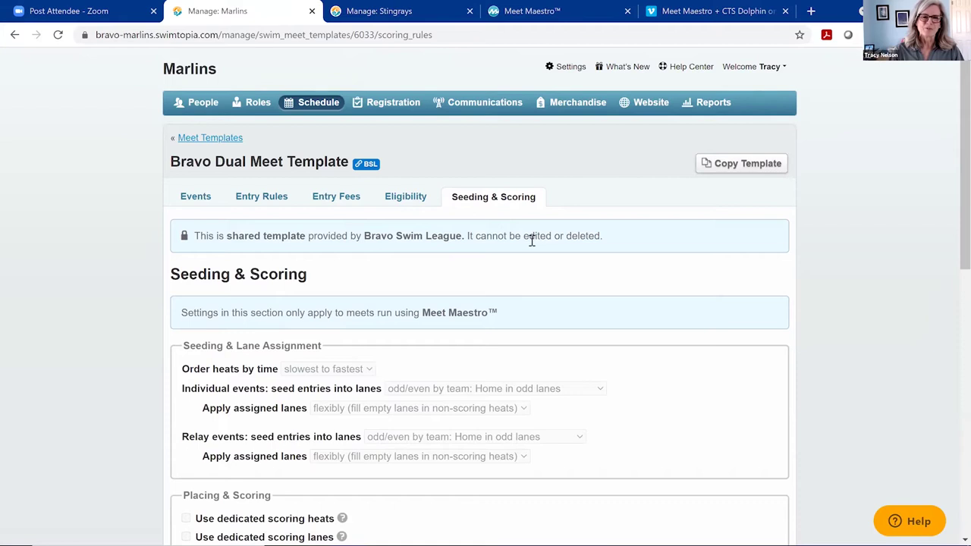
scroll(532, 240, down, 1)
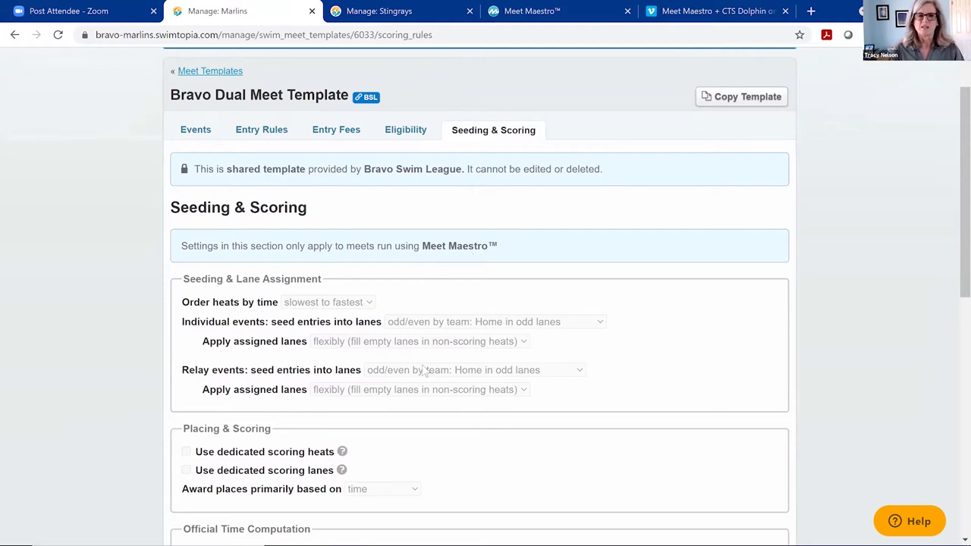
scroll(456, 330, down, 1)
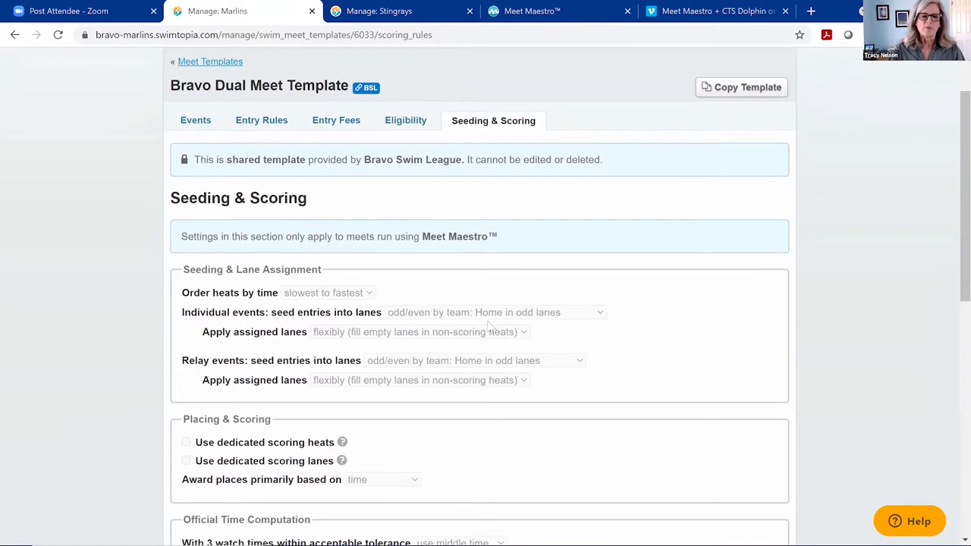
scroll(350, 331, down, 1)
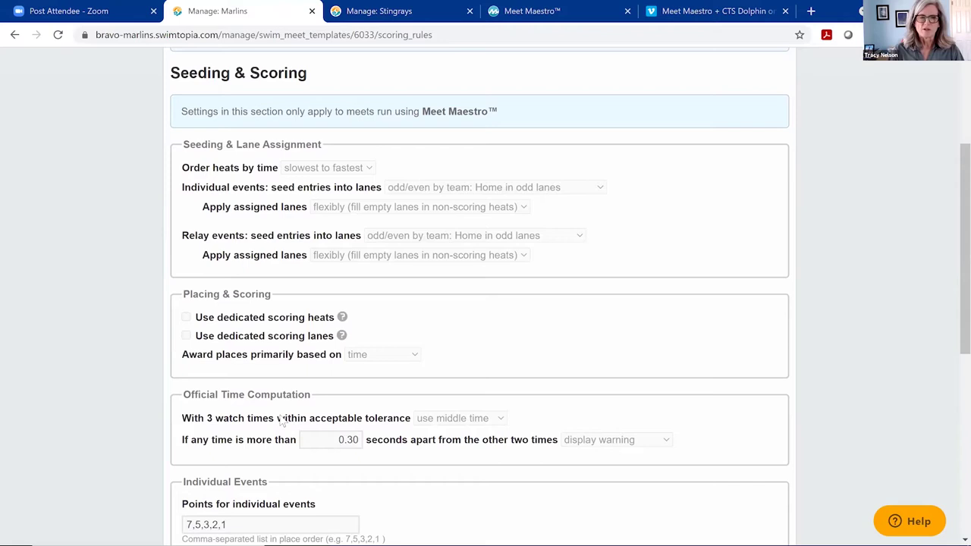
scroll(281, 421, down, 2)
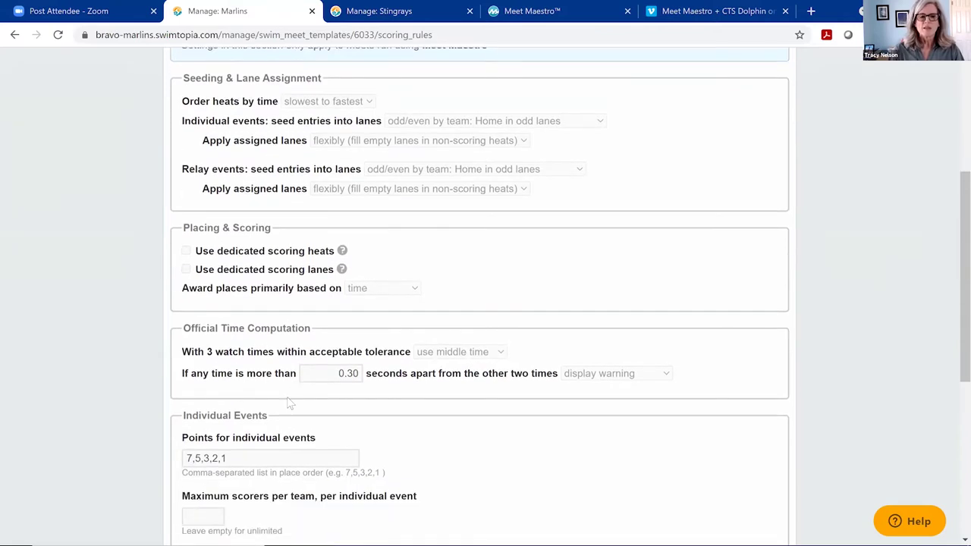
scroll(286, 402, down, 2)
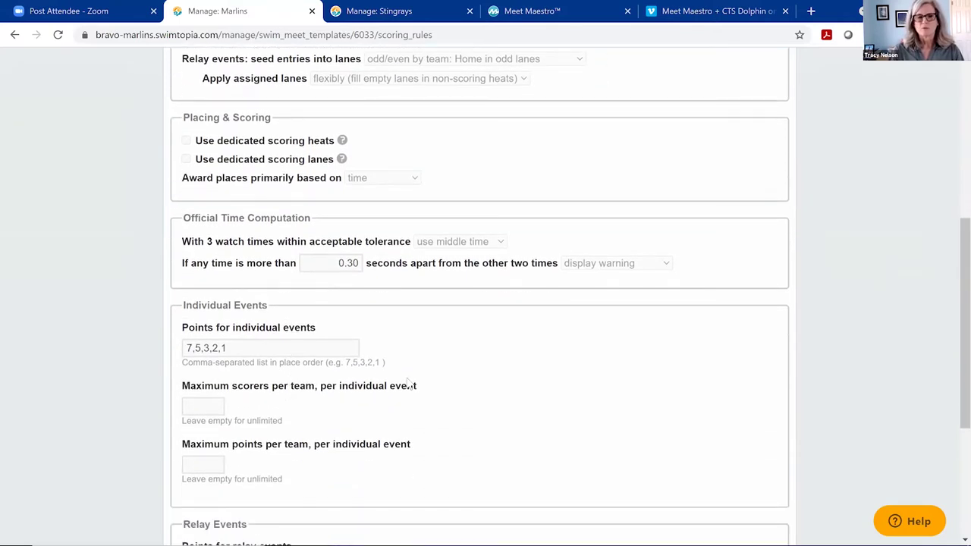
scroll(415, 386, down, 1)
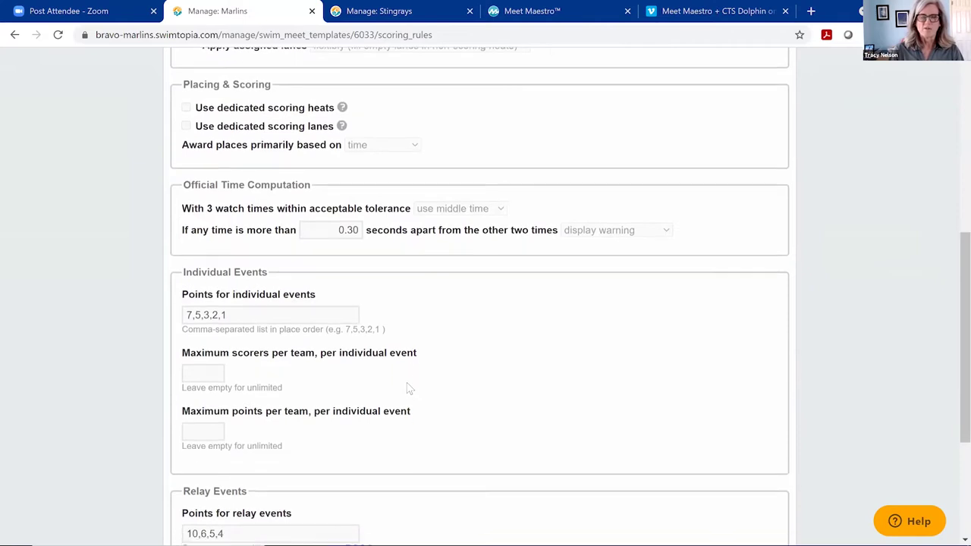
scroll(402, 391, up, 3)
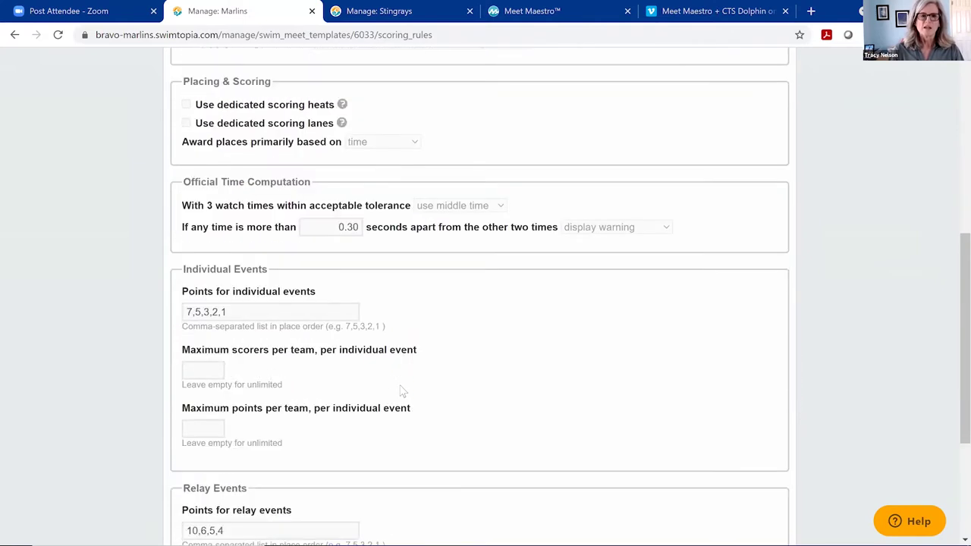
scroll(402, 391, up, 6)
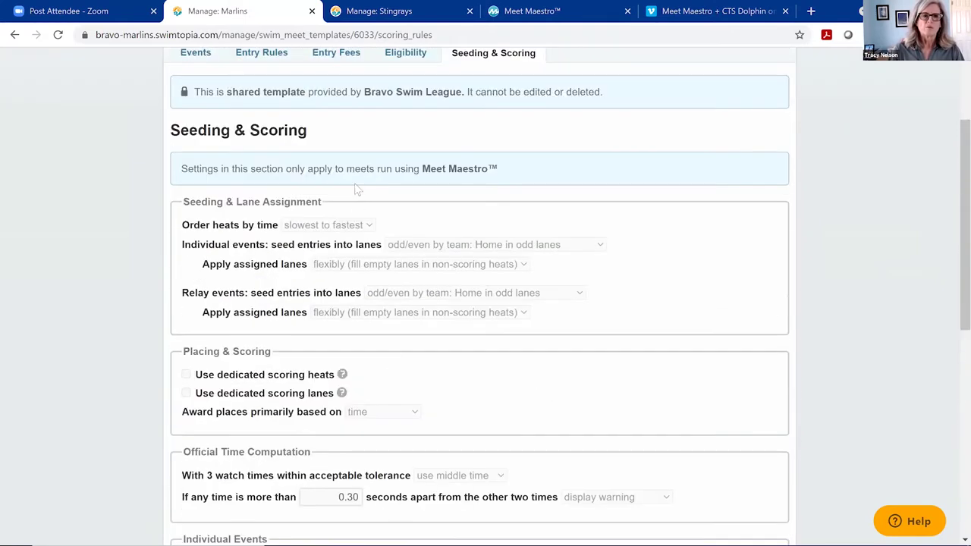
Return to the meet templates and open the seeding and scoring settings of the Virtual Meet Template.
click(214, 139)
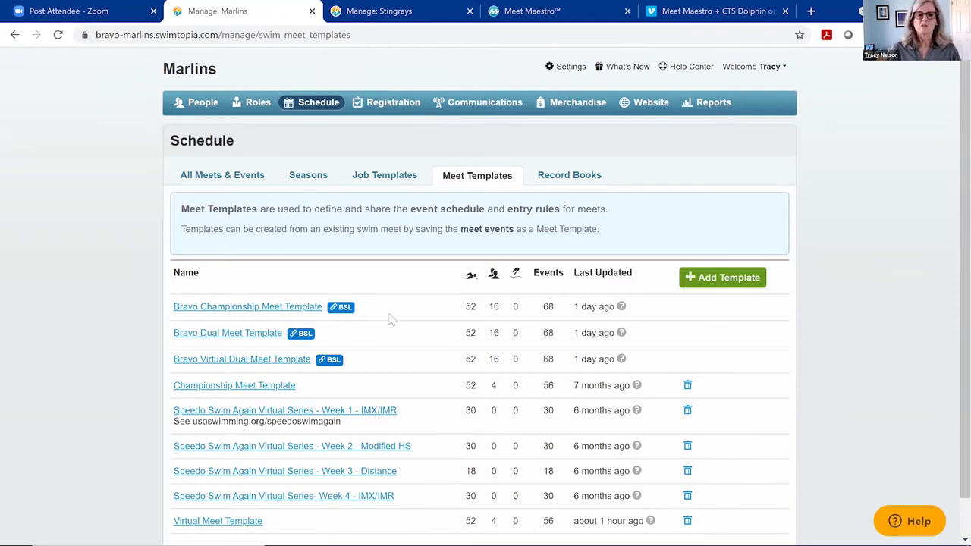
scroll(362, 357, down, 1)
click(295, 464)
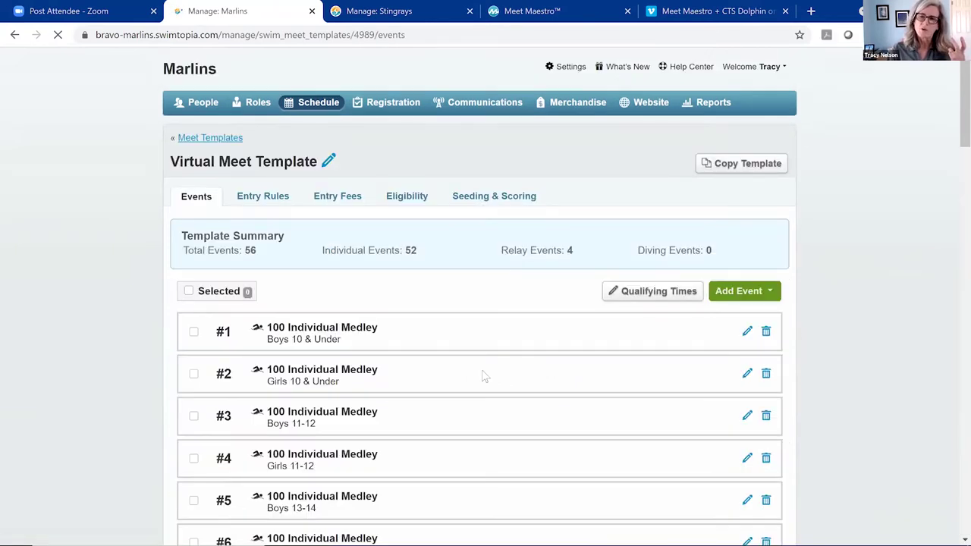
click(523, 199)
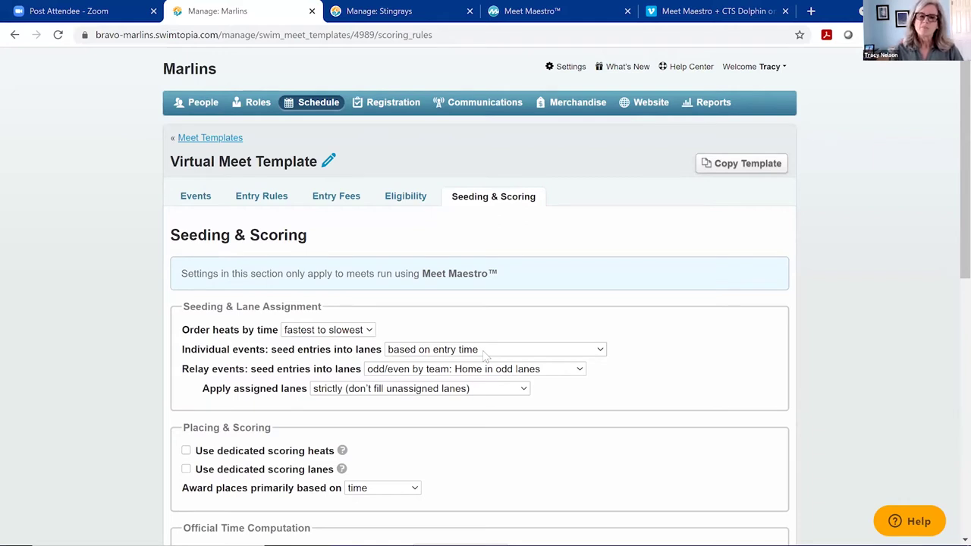
View the available lane seeding options for individual events and relay events without changing either setting.
click(485, 351)
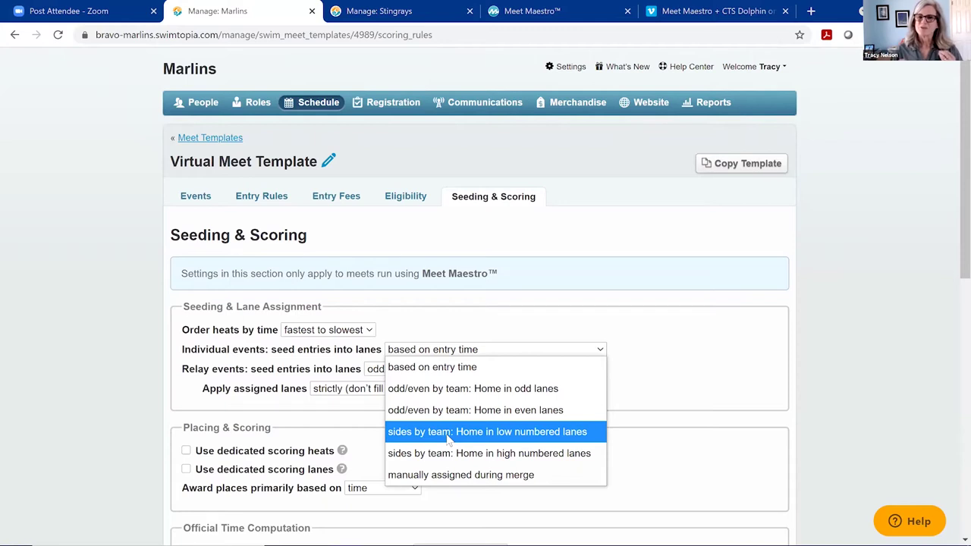
click(596, 353)
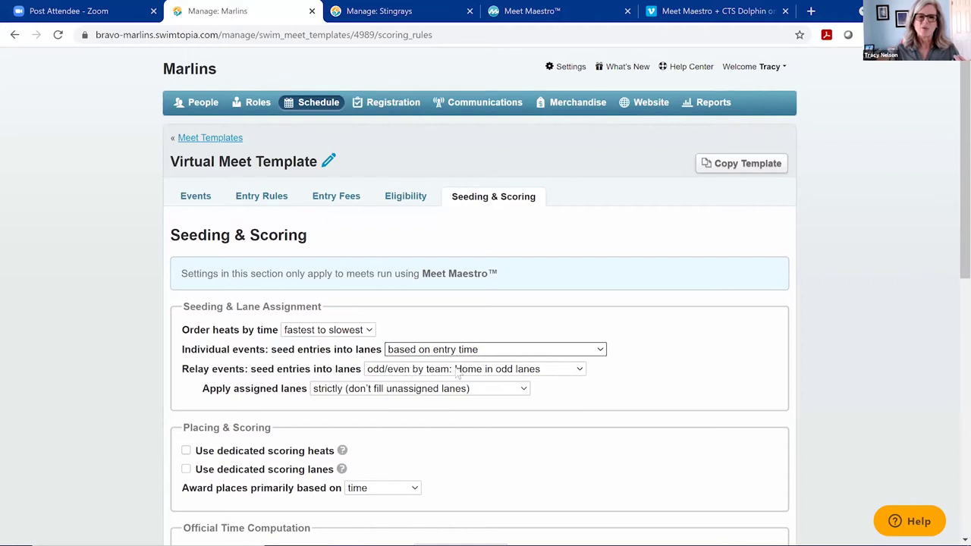
click(578, 372)
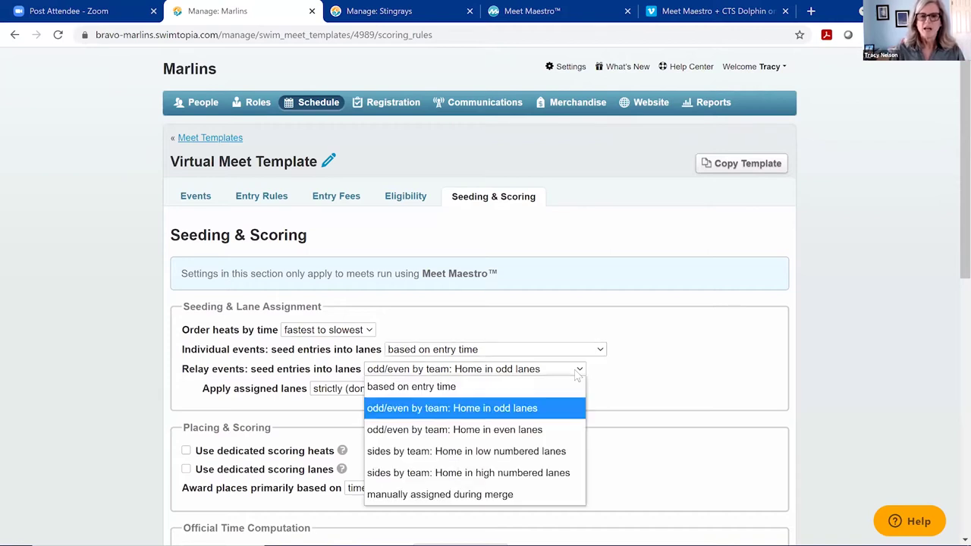
click(578, 375)
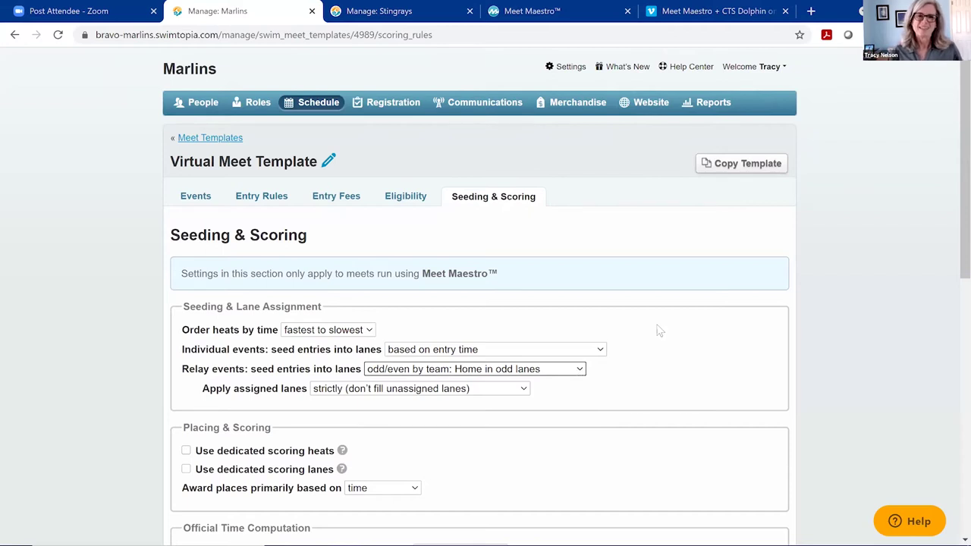
Go back to the meet templates list and view the team's record books.
click(240, 142)
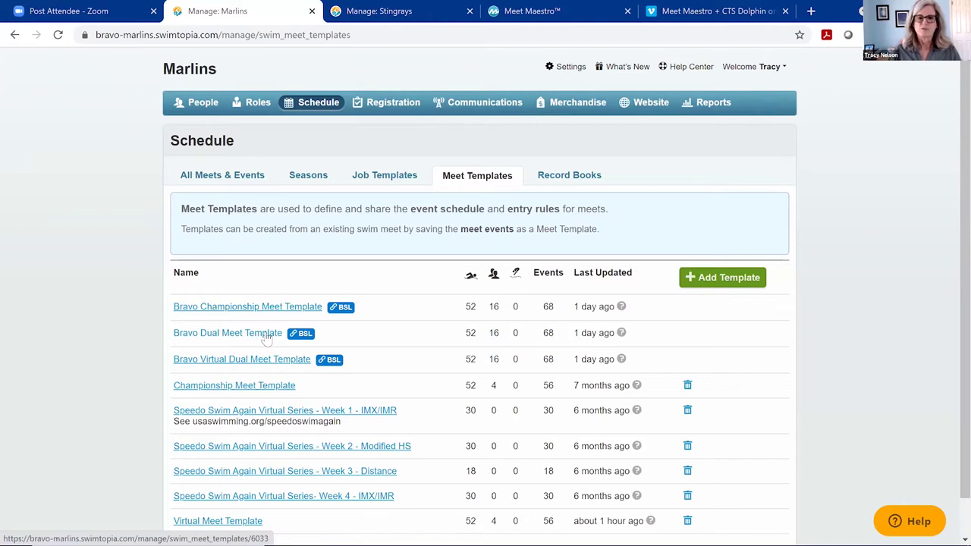
click(571, 176)
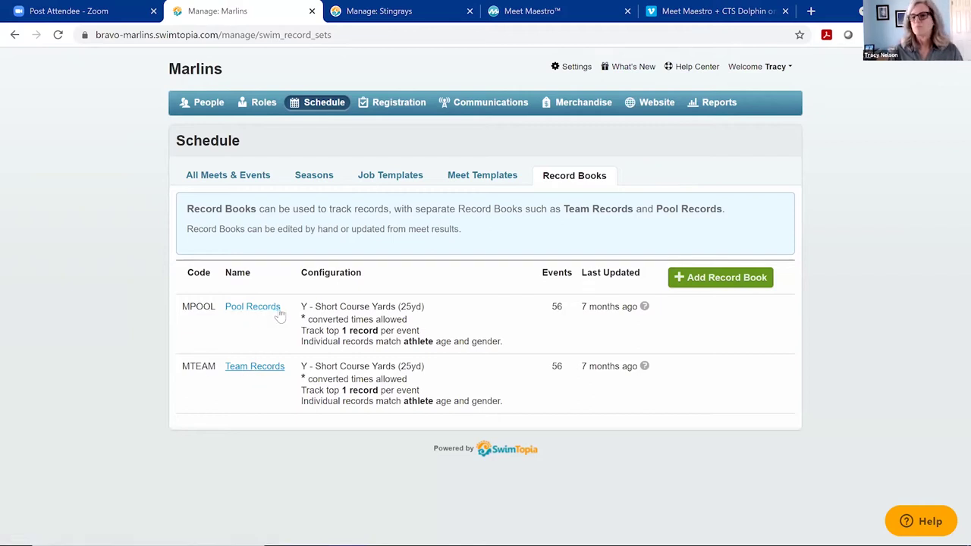
Open the meet linking setup of the October 24th, 2020 Stingrays at Marlins meet and highlight its visitor code.
click(242, 179)
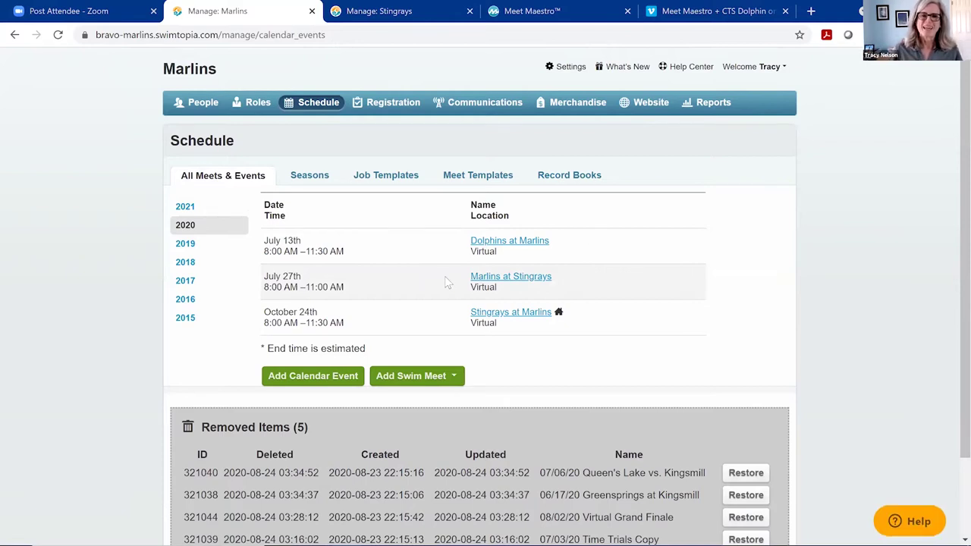
click(514, 315)
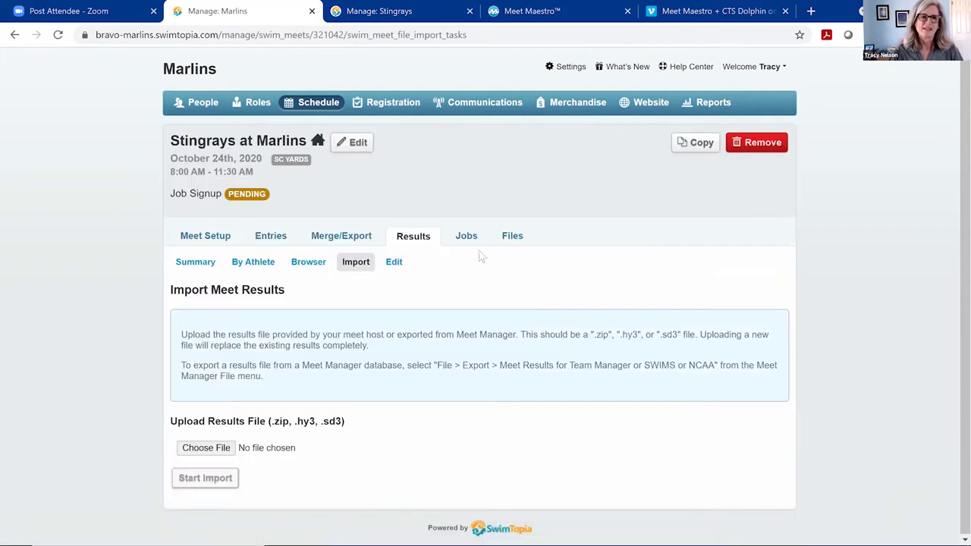
click(203, 240)
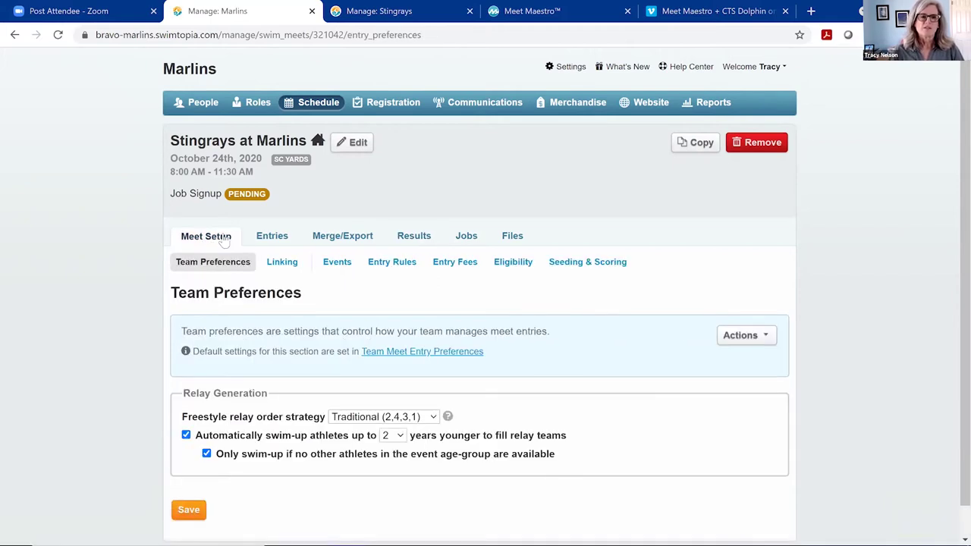
click(289, 266)
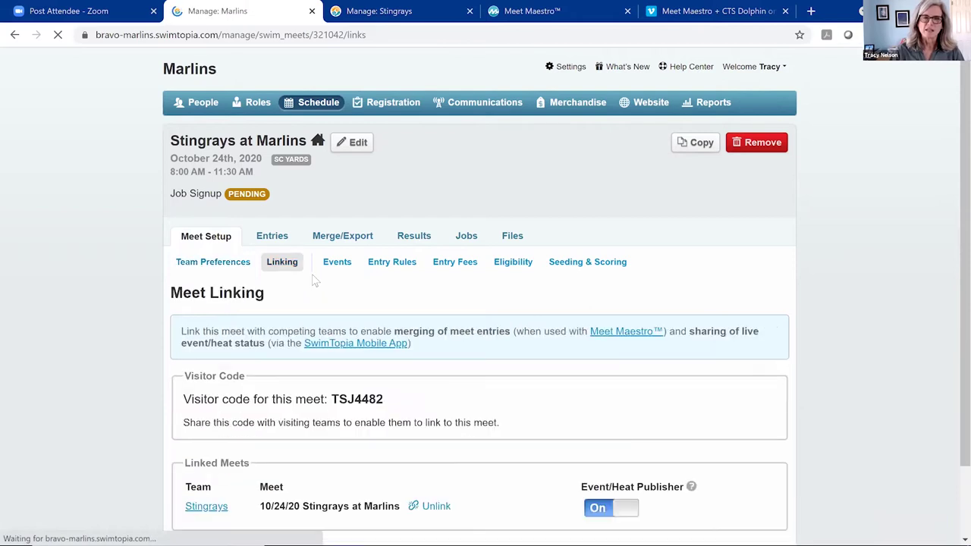
scroll(493, 305, down, 1)
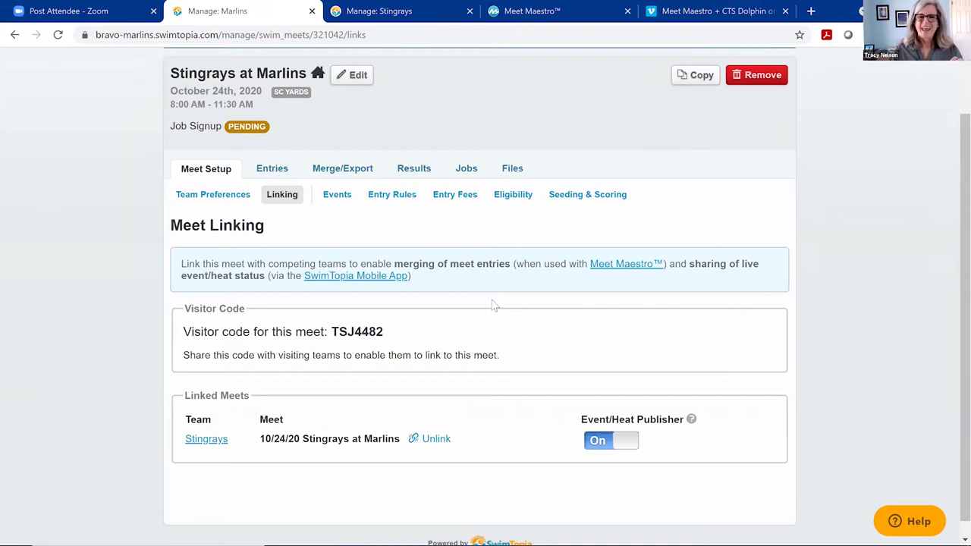
drag(334, 332, 384, 332)
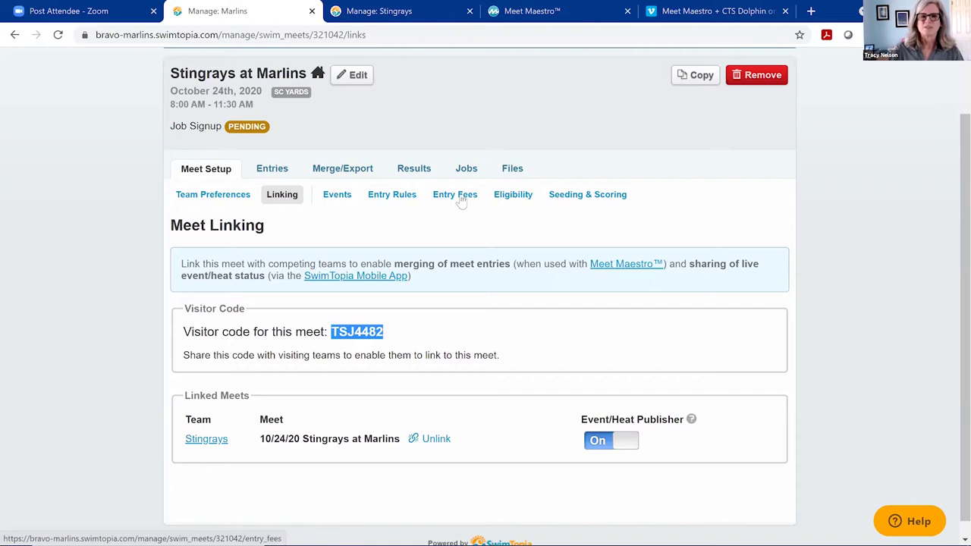
View the seeding and scoring settings of the Stingrays at Marlins meet and the individual entries for Girls 6 & Under.
click(583, 200)
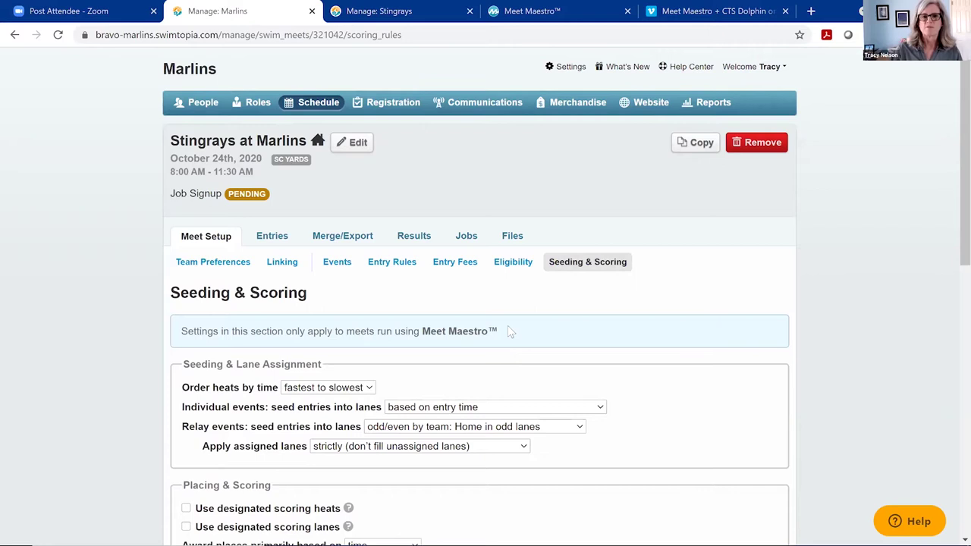
click(274, 237)
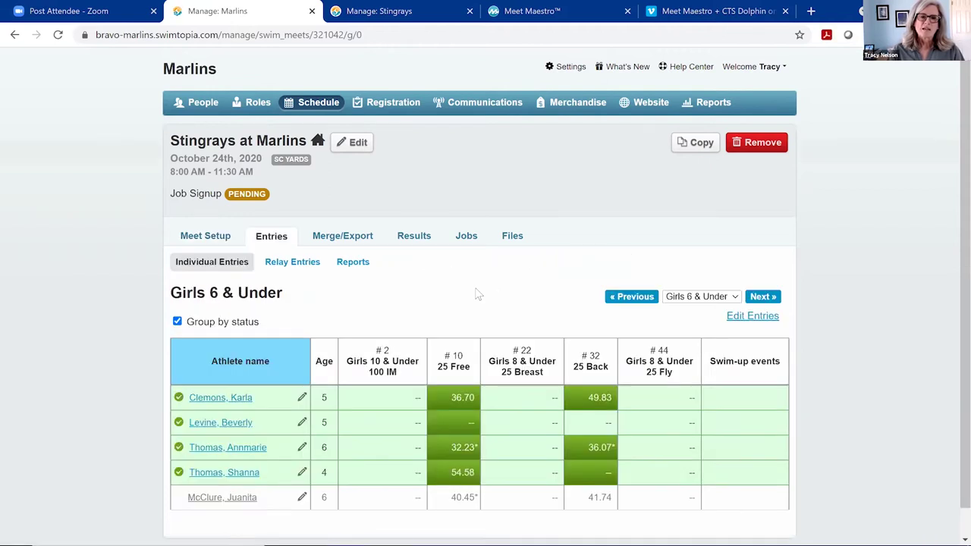
scroll(473, 294, down, 1)
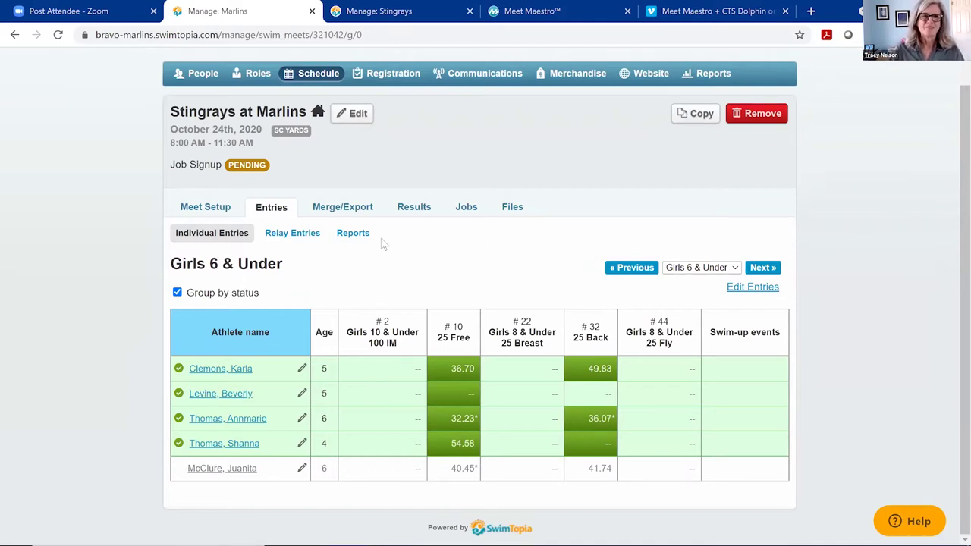
Review the meet's relay entries, including the relay generation preferences and the medley and freestyle relay teams.
click(301, 233)
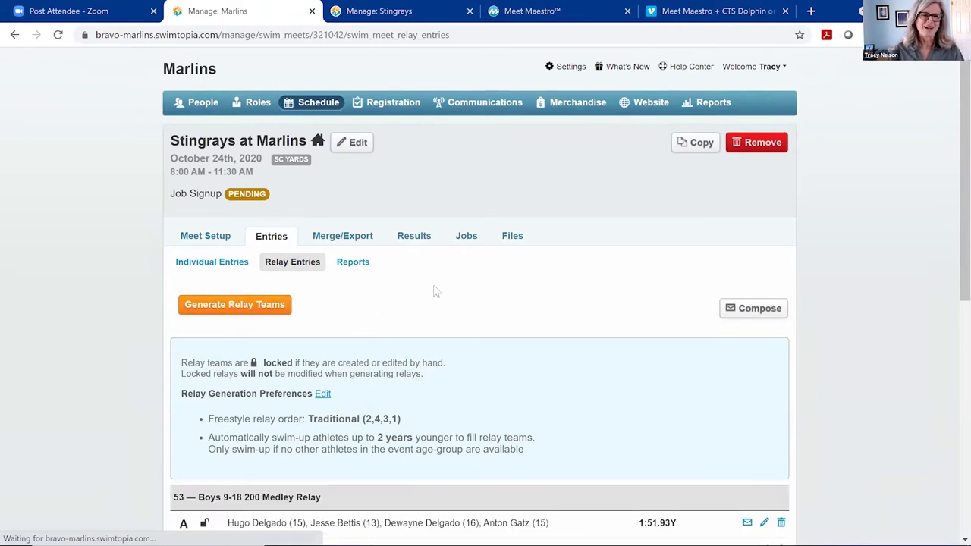
scroll(430, 271, down, 1)
scroll(429, 271, down, 2)
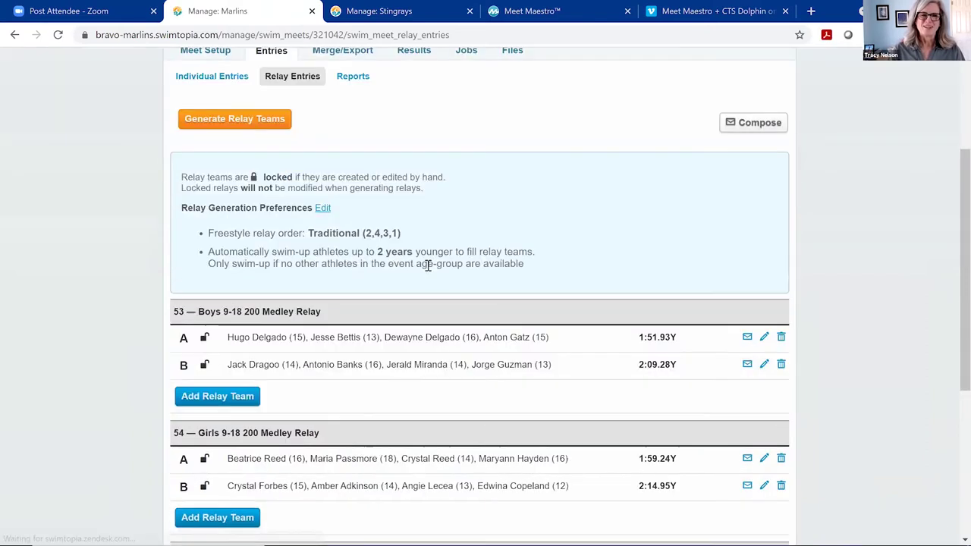
scroll(429, 272, down, 2)
scroll(429, 271, up, 2)
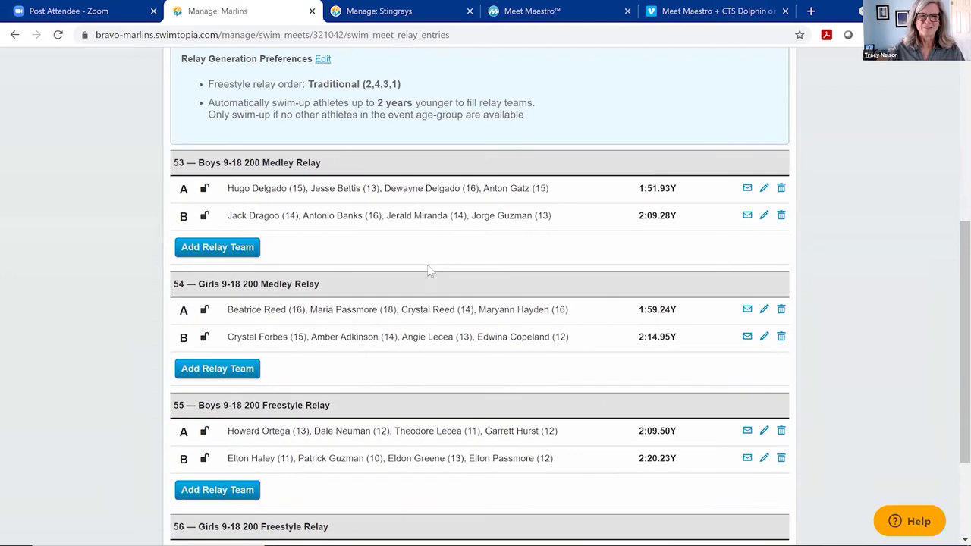
scroll(430, 271, up, 5)
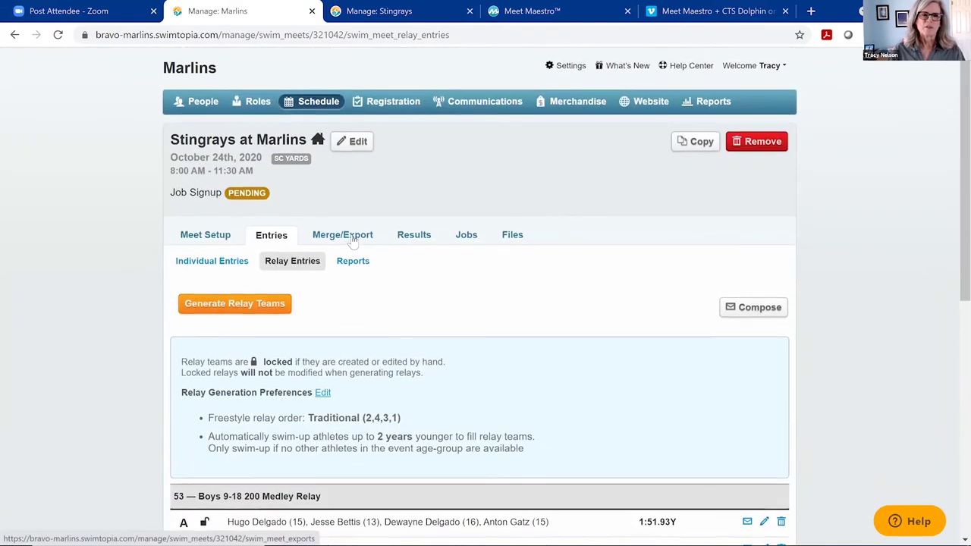
Lock out all entry changes for the Marlins' meet and select Pool Records and Team Records as the Marlins' record books.
click(353, 241)
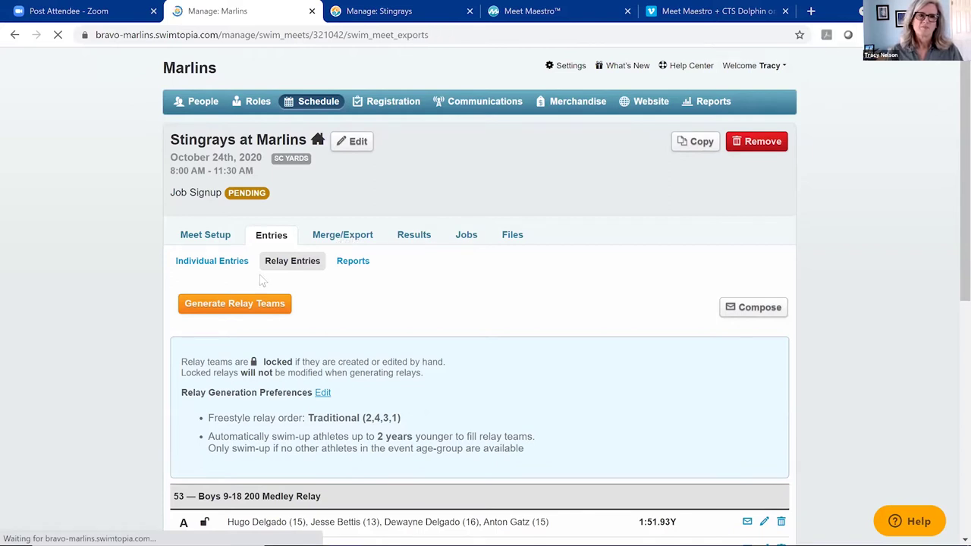
click(218, 277)
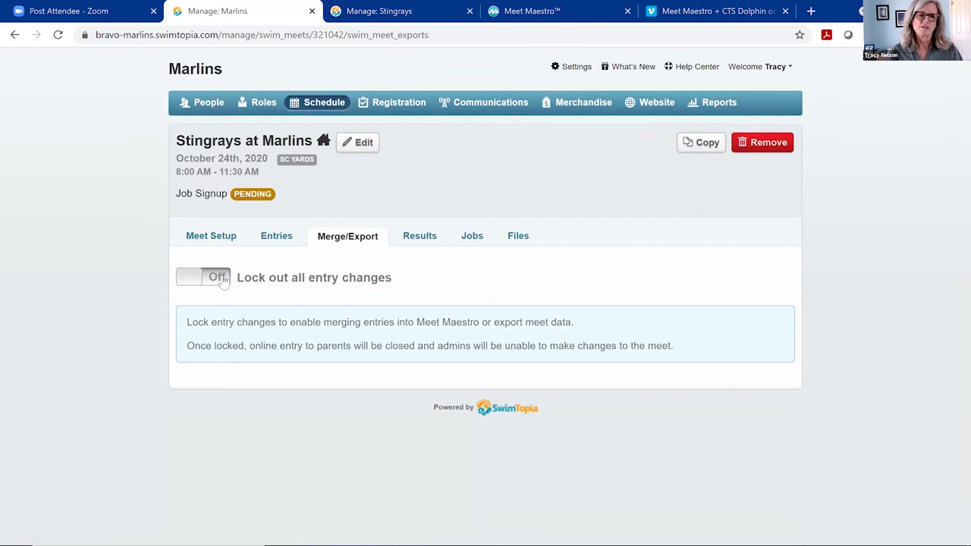
scroll(500, 300, down, 1)
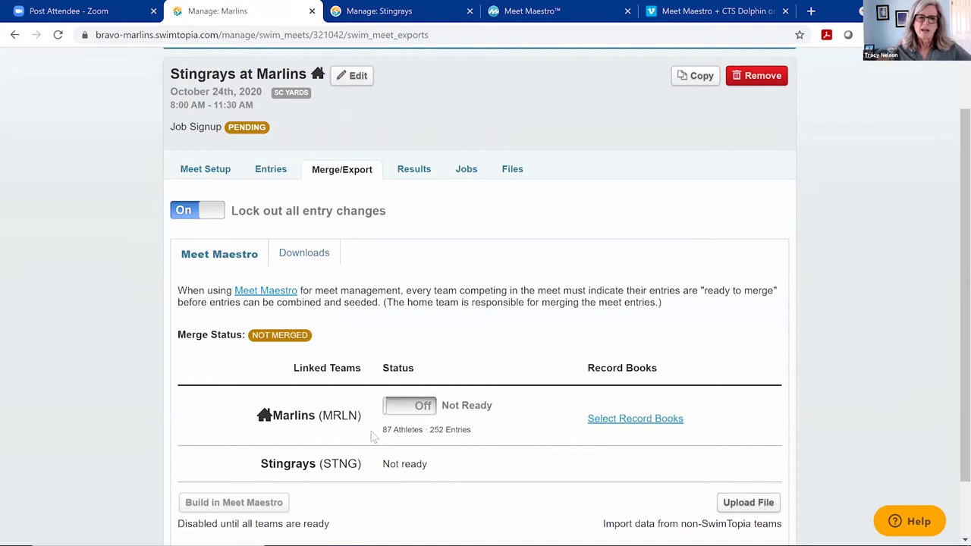
click(618, 419)
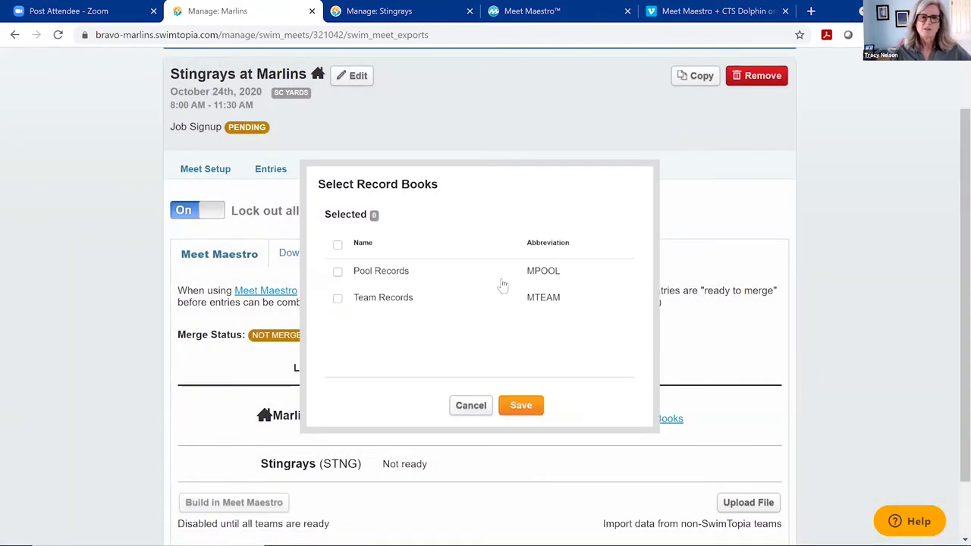
click(338, 271)
click(338, 299)
click(514, 408)
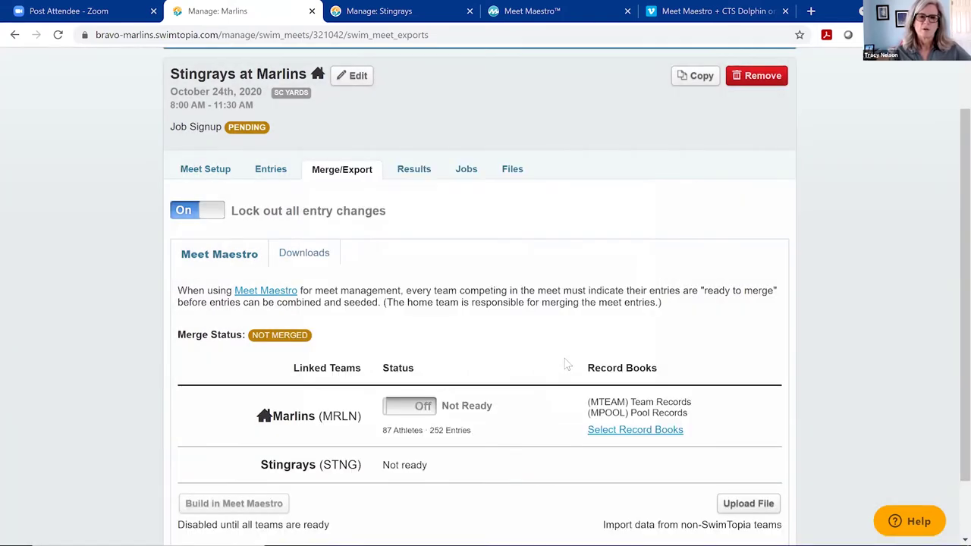
Mark the Marlins' entries as ready to merge for Meet Maestro.
scroll(566, 291, down, 2)
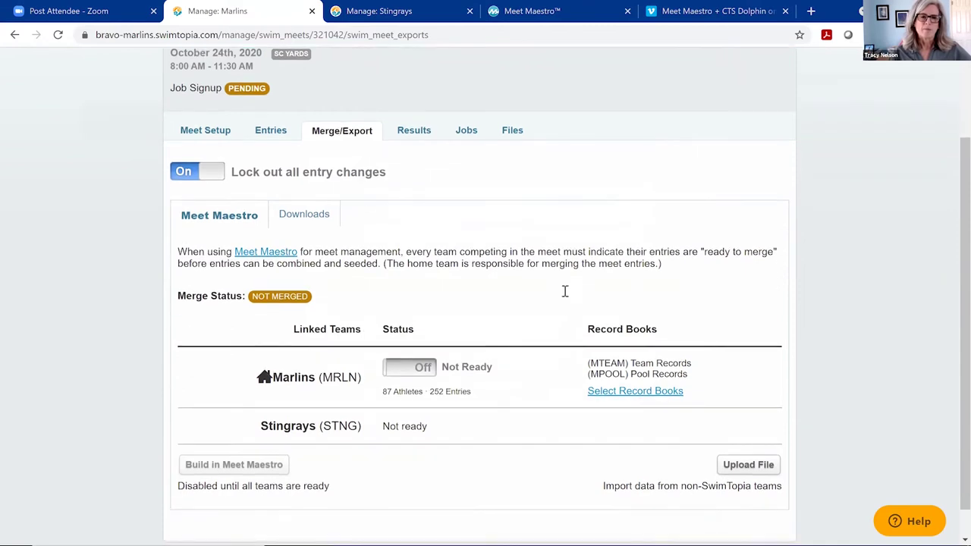
click(424, 341)
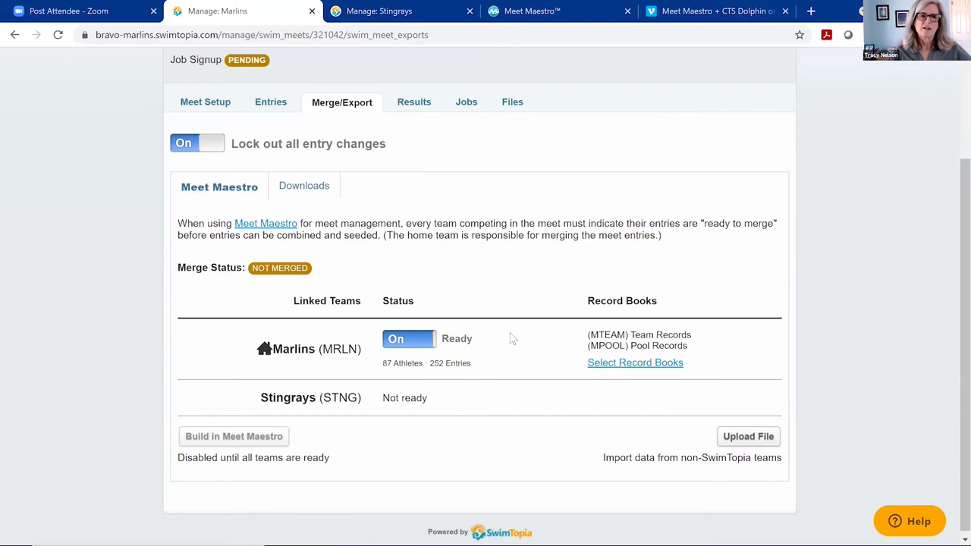
scroll(509, 303, up, 2)
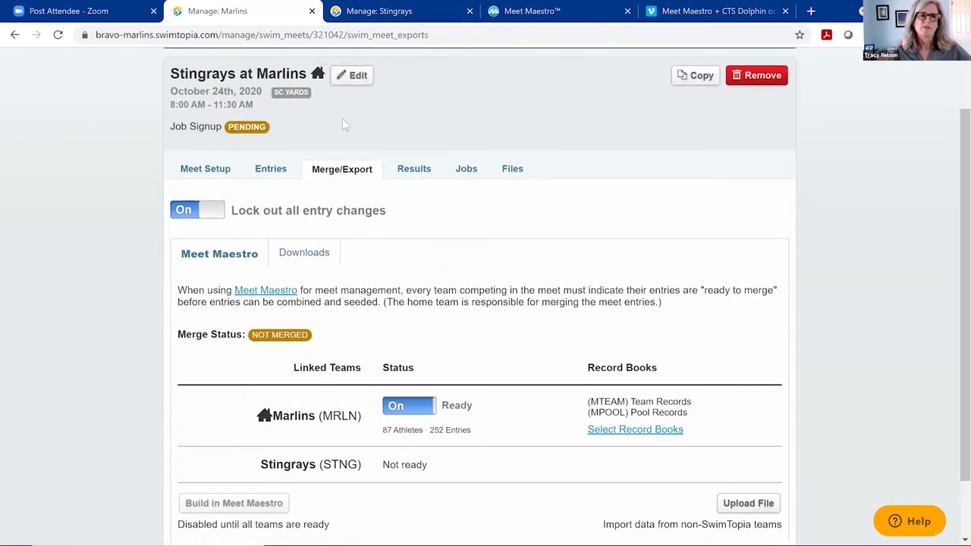
scroll(343, 125, up, 2)
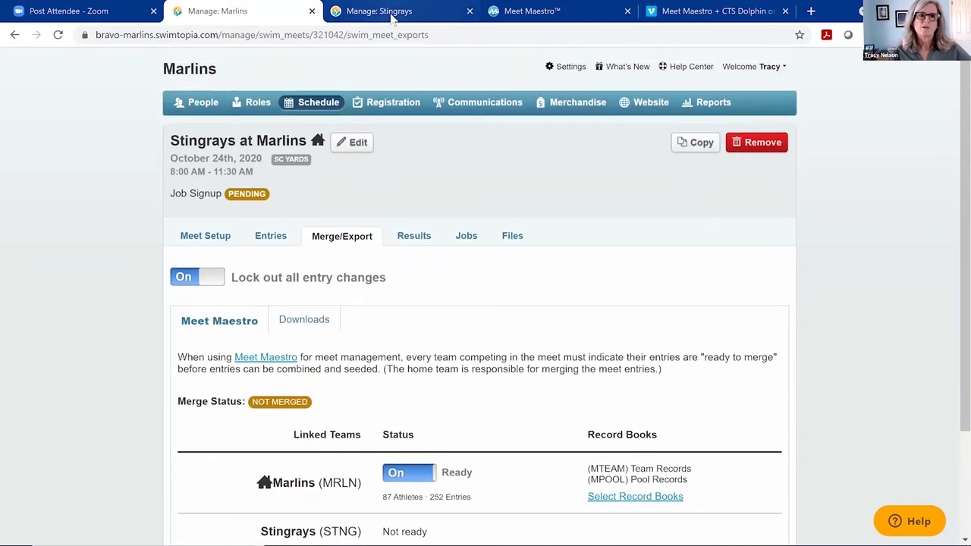
Switch to the Stingrays' team site, view their individual entries, and lock out all entry changes for the meet.
click(393, 12)
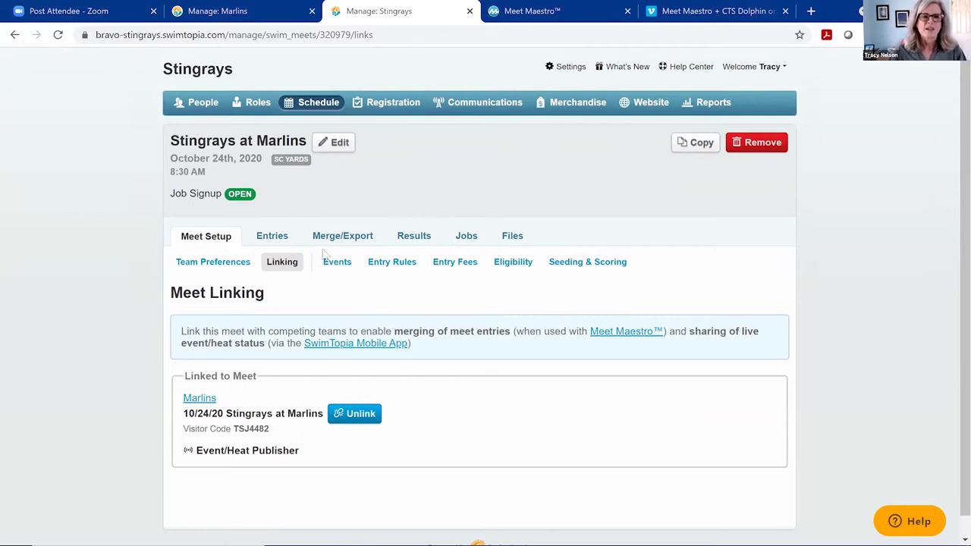
click(285, 242)
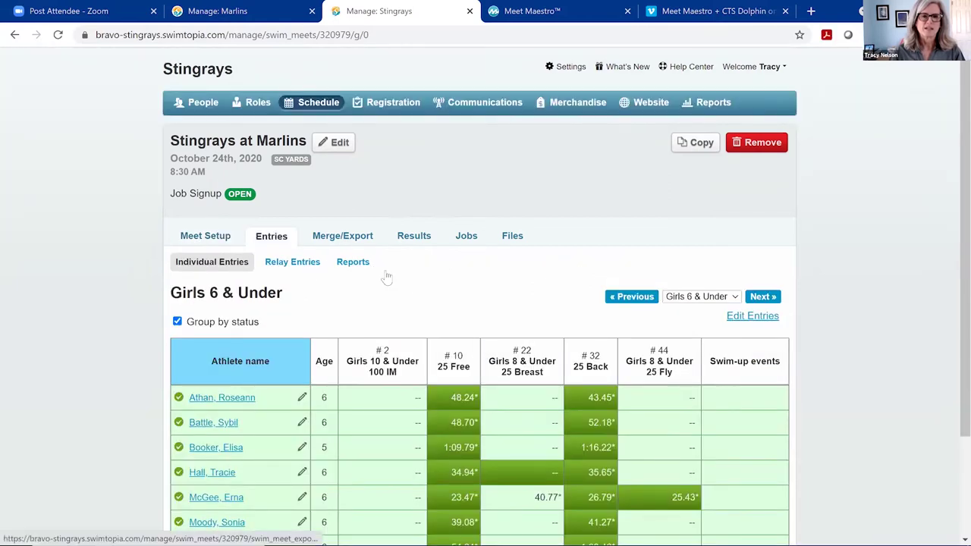
click(386, 276)
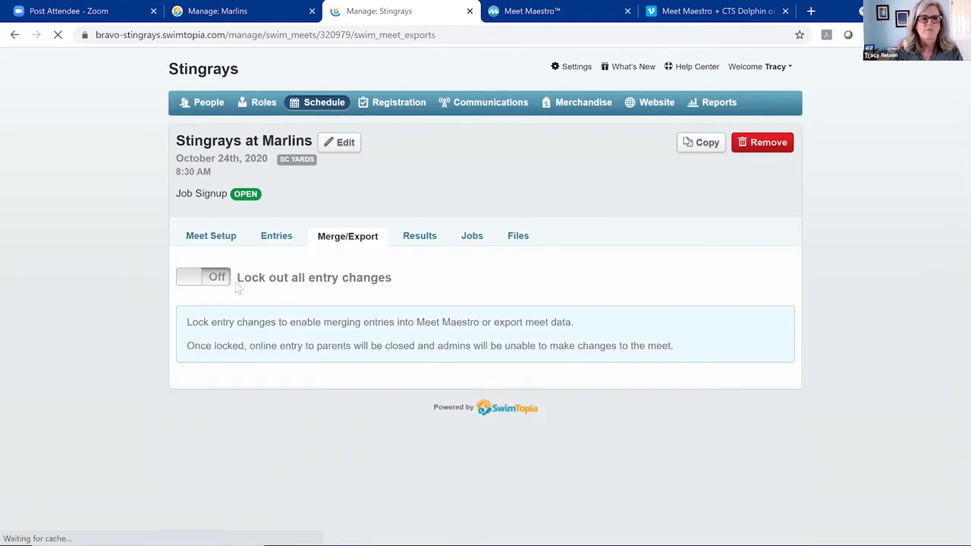
click(218, 279)
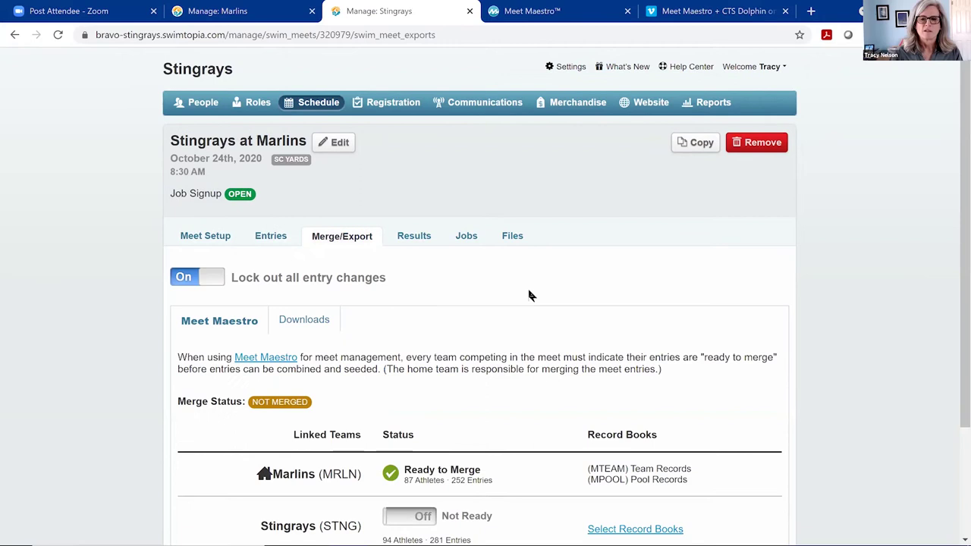
Select only Team Records as the Stingrays' record book and mark the Stingrays' entries as ready to merge.
scroll(514, 358, down, 2)
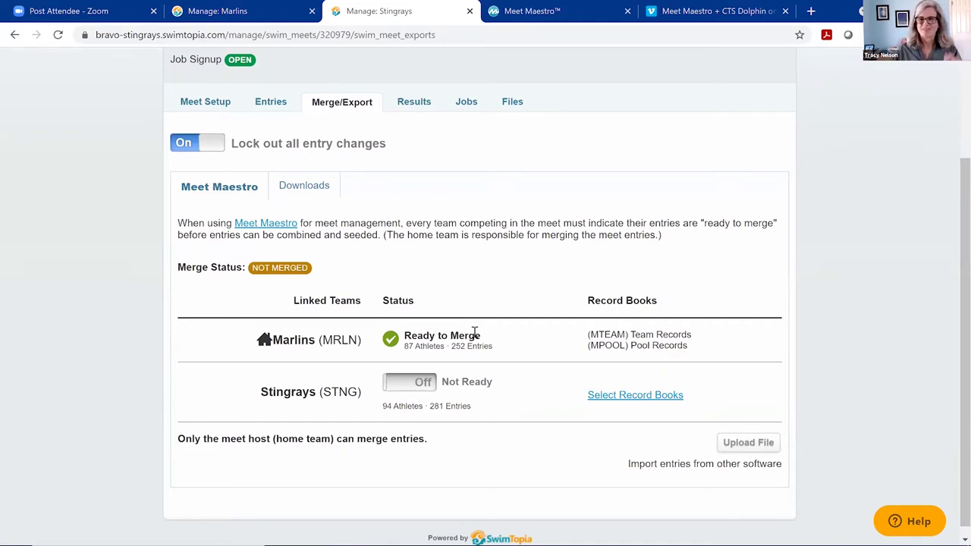
click(628, 396)
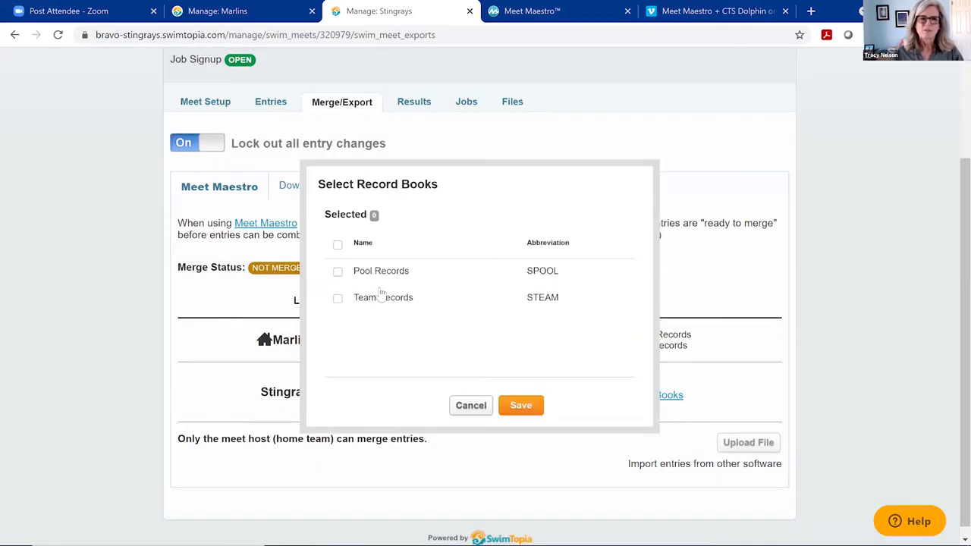
click(337, 298)
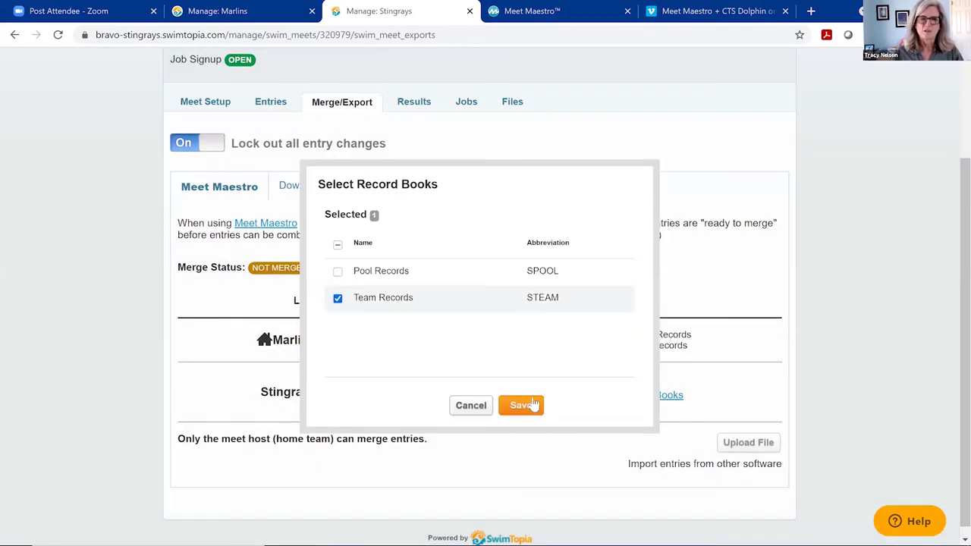
click(521, 406)
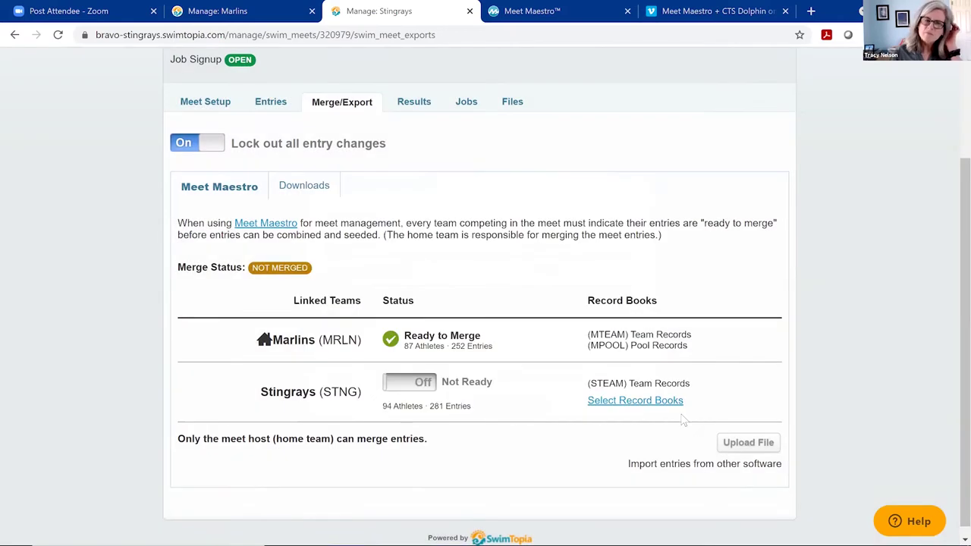
click(425, 383)
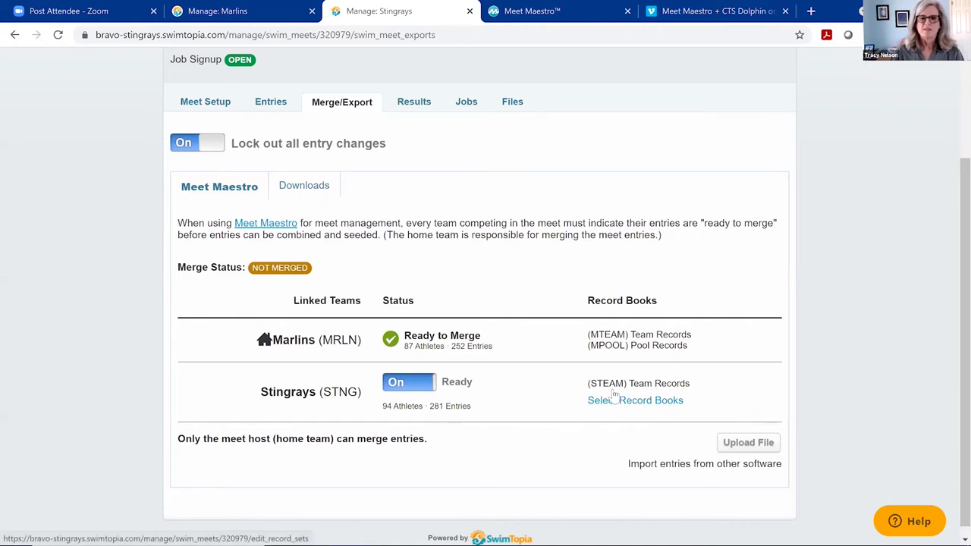
Return to the Marlins' merge and export page and reload it to update the linked teams' merge status.
click(233, 16)
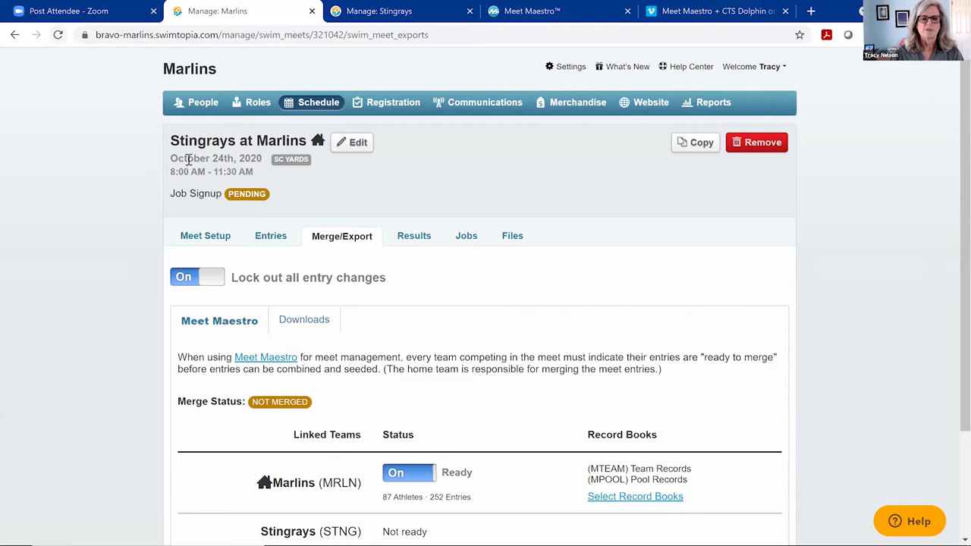
scroll(106, 106, down, 2)
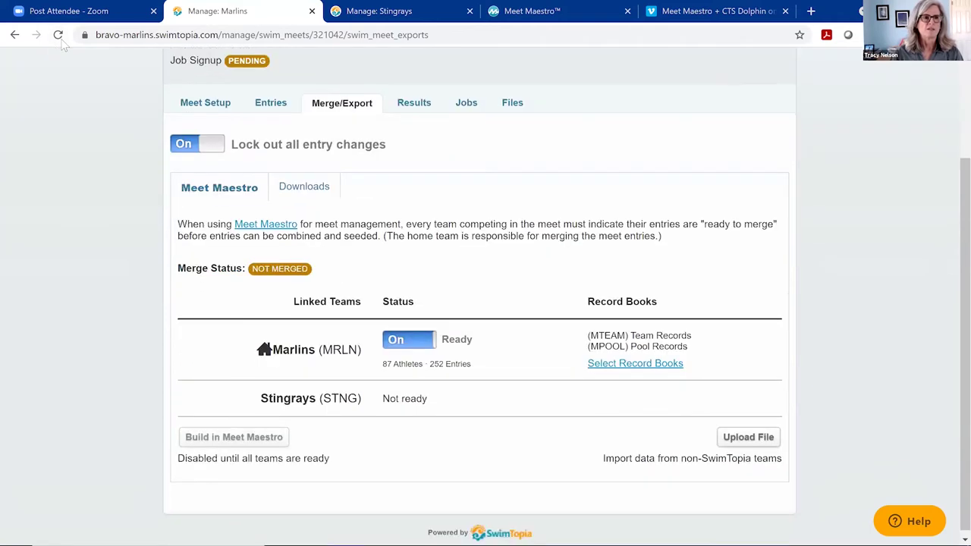
click(57, 35)
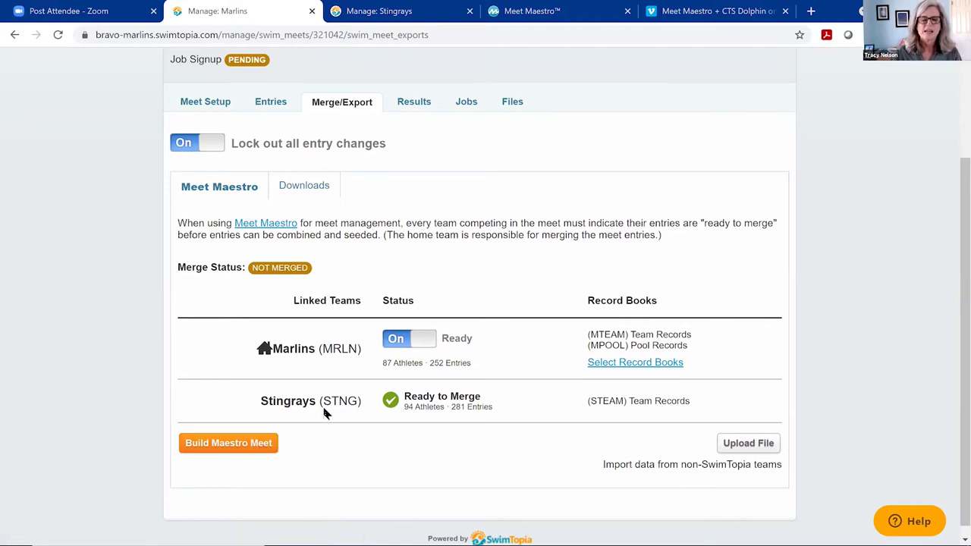
View the meet entries and team roster export files offered for other meet management systems.
click(321, 194)
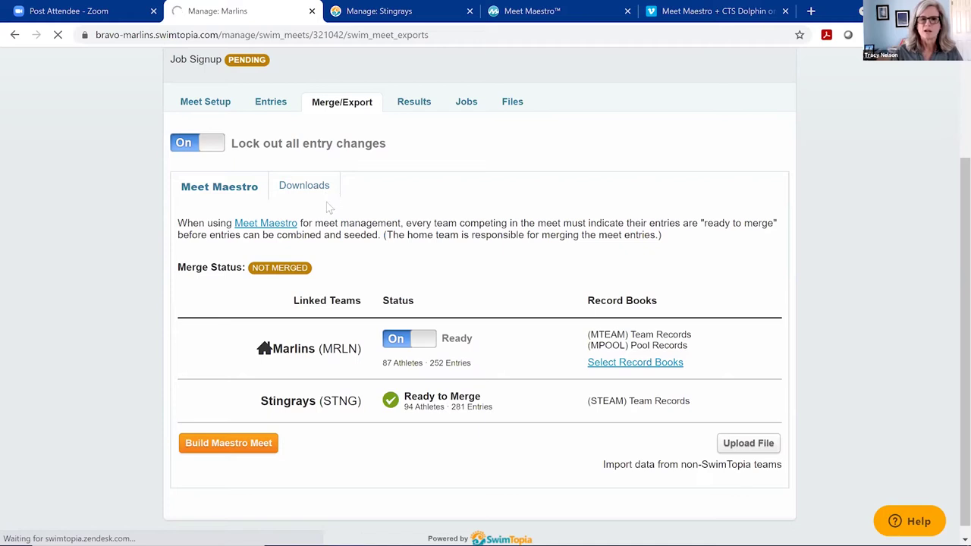
click(311, 186)
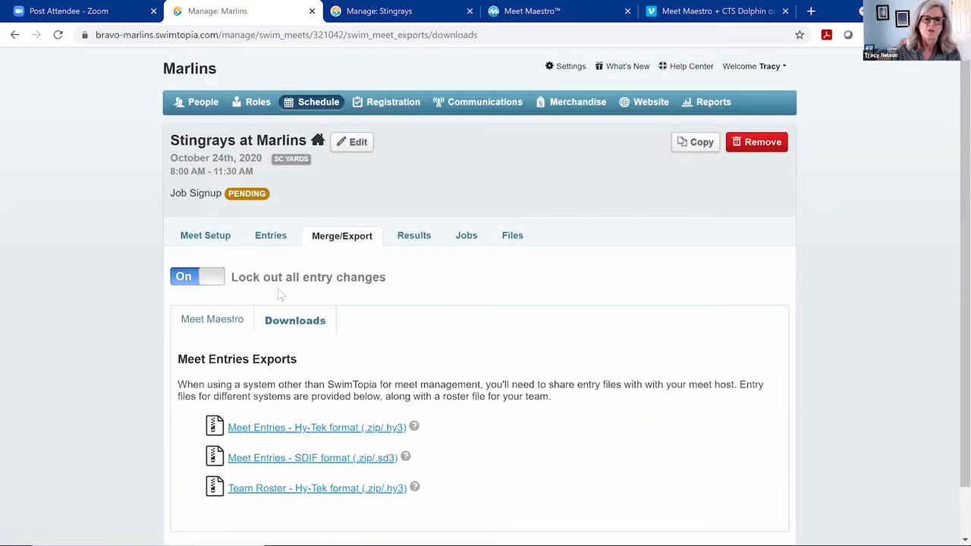
scroll(307, 262, down, 1)
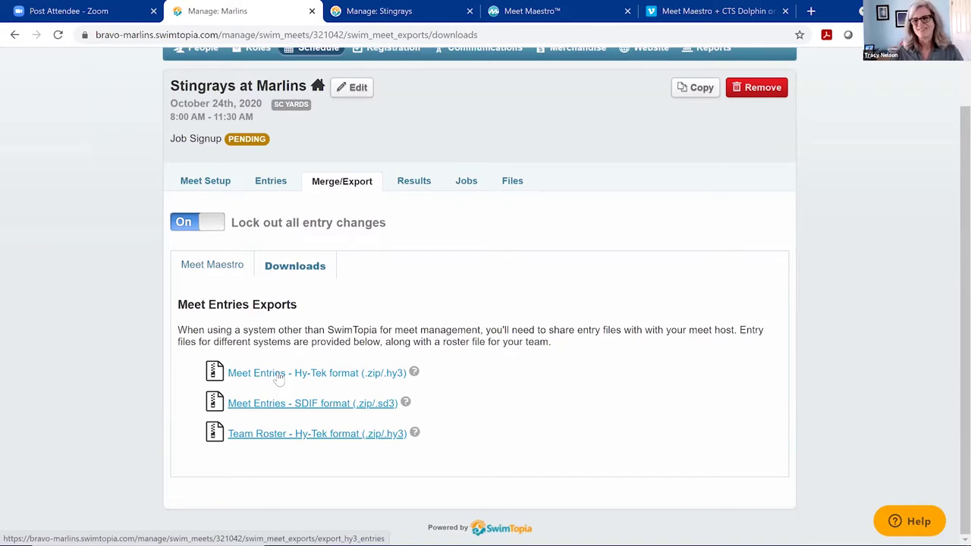
Go back to the Meet Maestro merge setup and review the linked teams' readiness and record books.
click(218, 275)
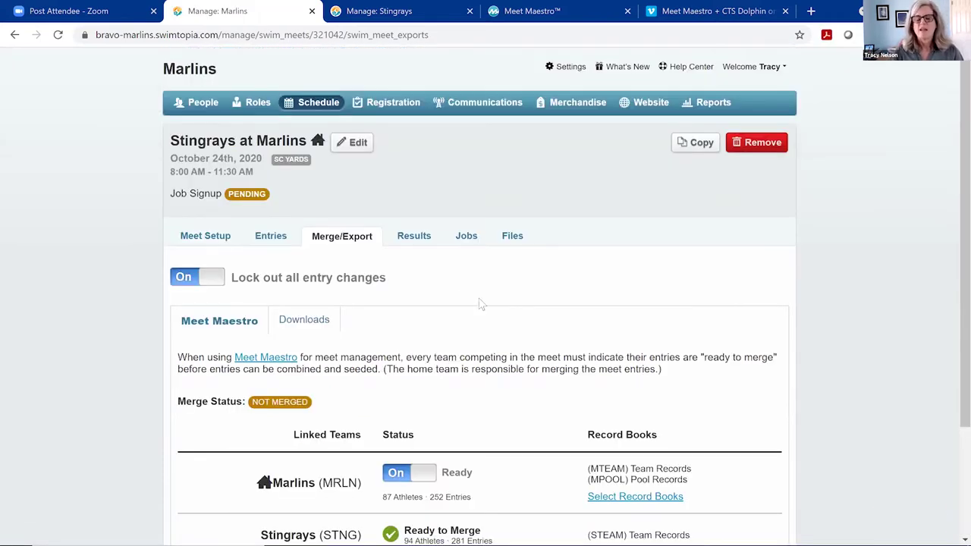
scroll(389, 428, down, 1)
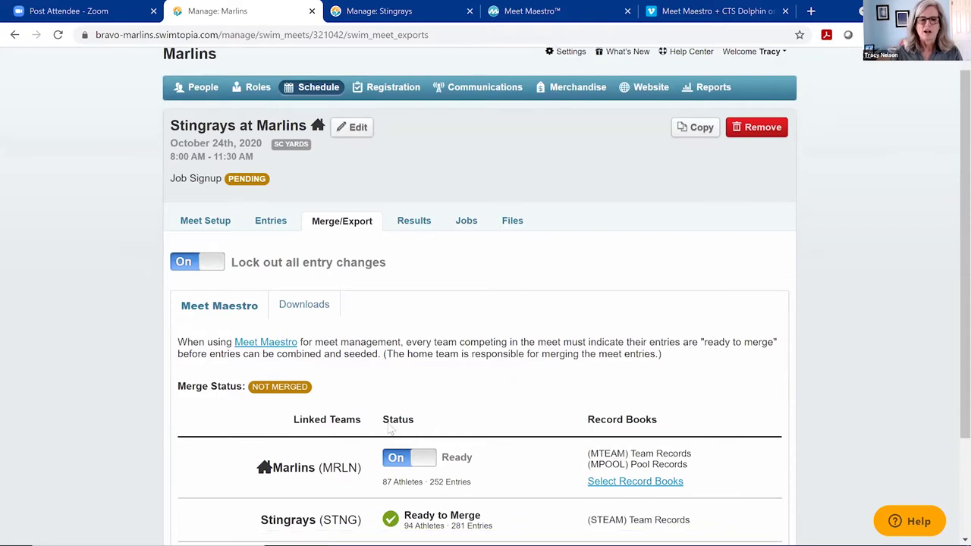
scroll(447, 375, down, 3)
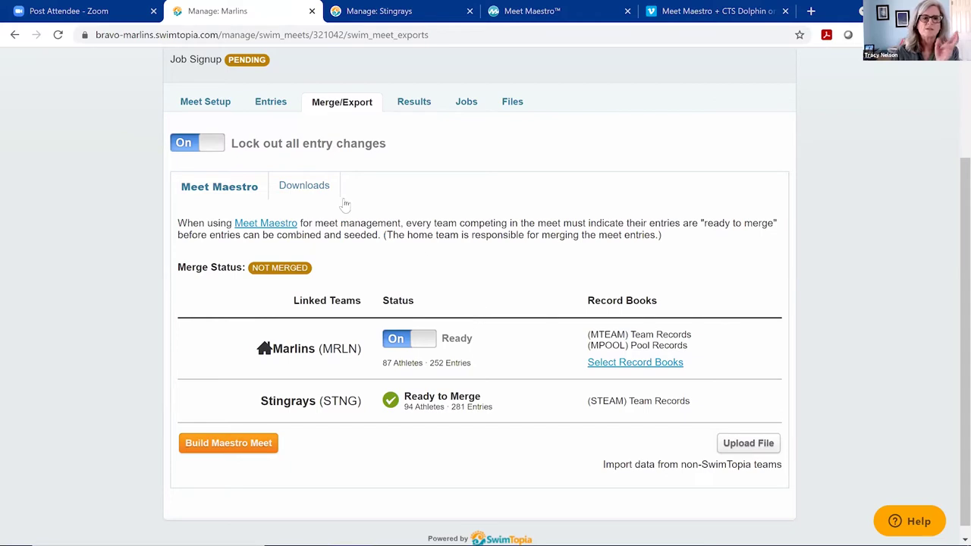
click(216, 146)
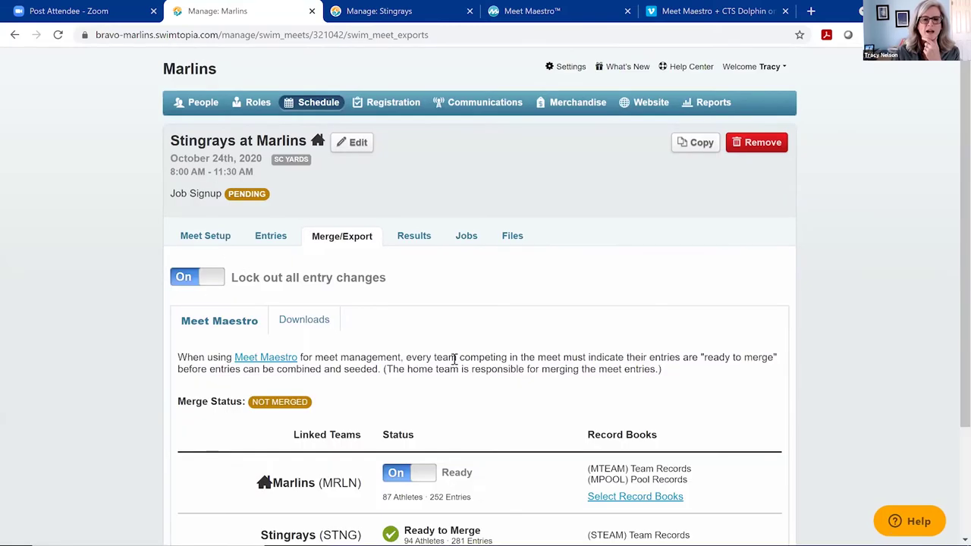
Compare the linked teams' merge status and build options on the Marlins' and Stingrays' merge pages.
scroll(451, 361, down, 2)
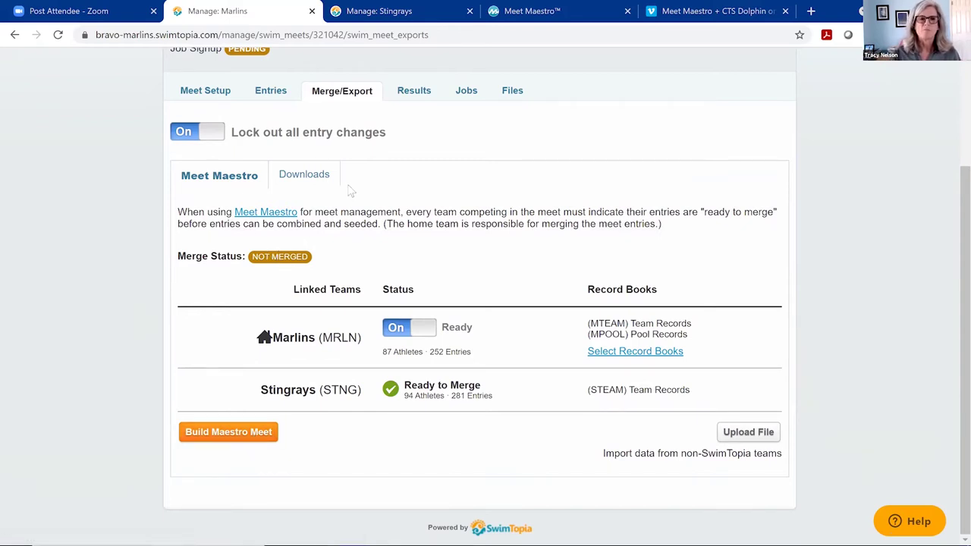
click(400, 13)
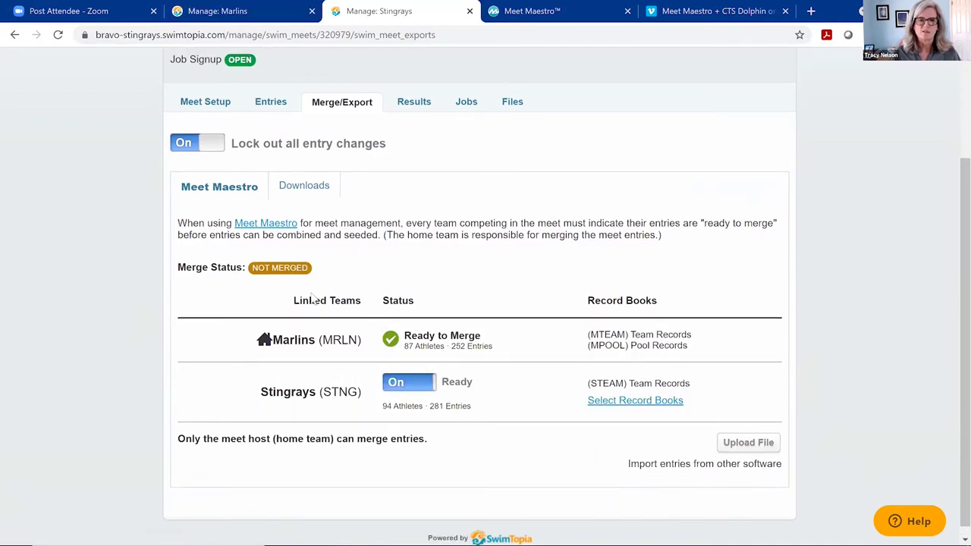
click(252, 18)
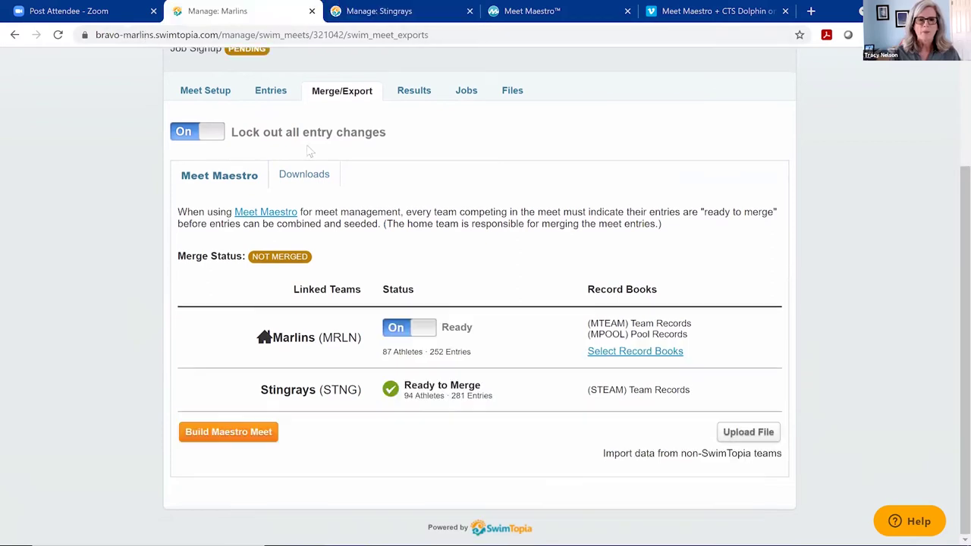
Mark the Marlins' entries as not ready, check that status on the Stingrays' page, and mark the Marlins ready again.
click(419, 334)
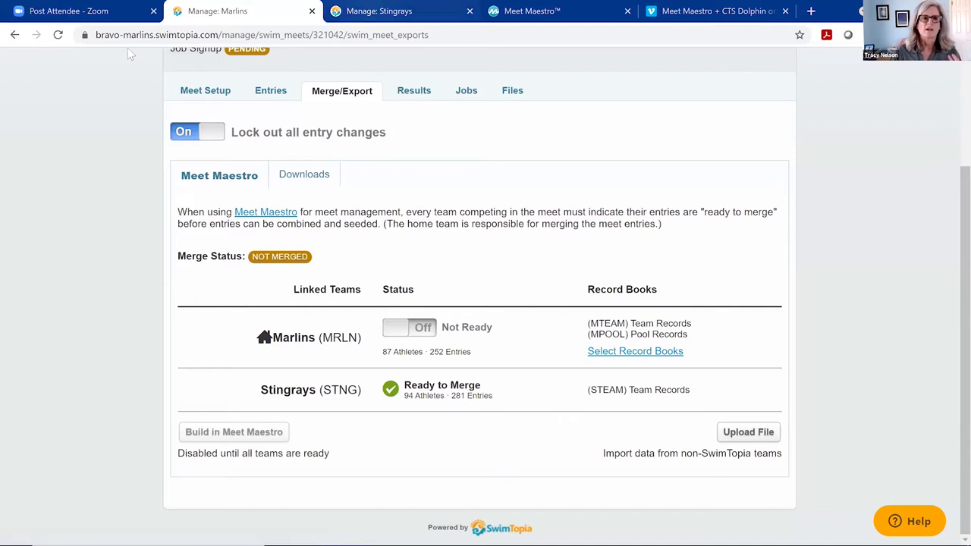
key(ctrl+Tab)
click(310, 193)
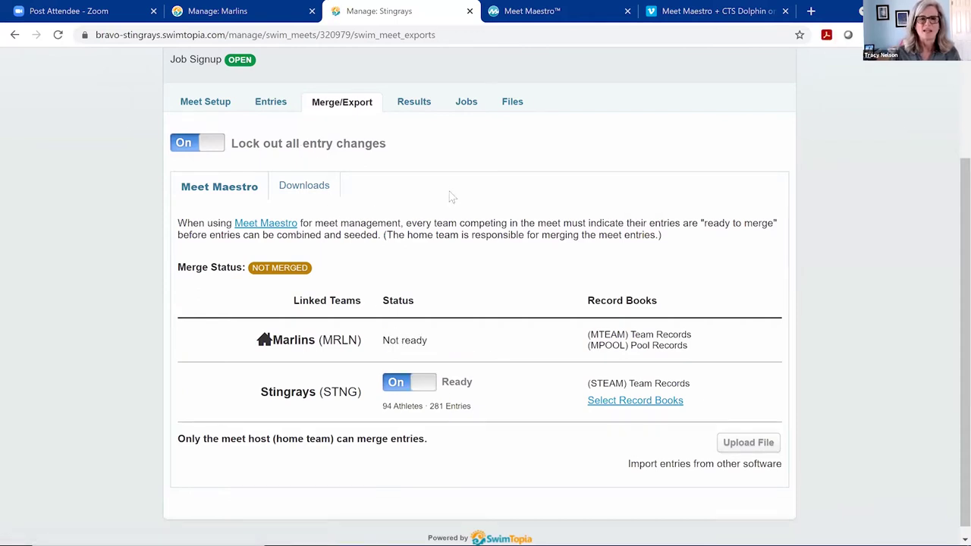
click(272, 19)
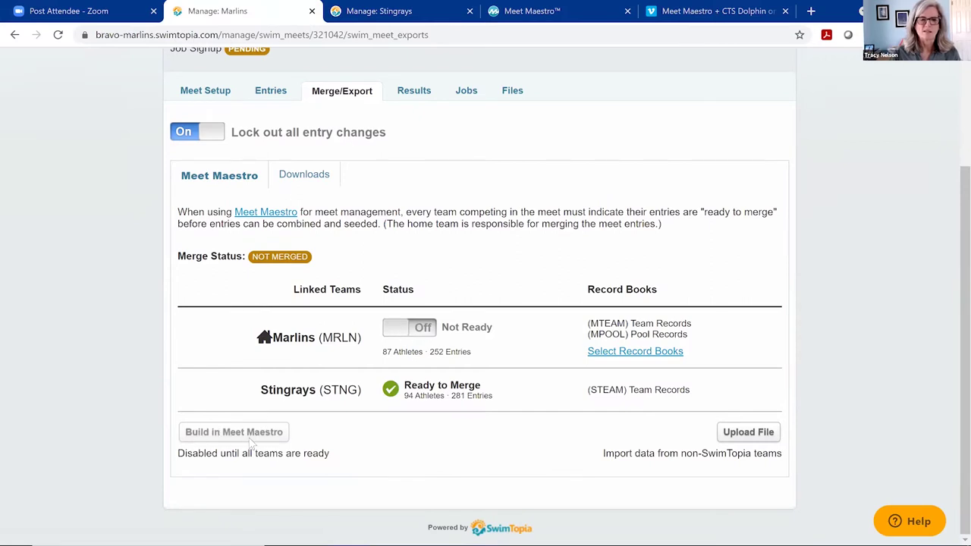
click(422, 333)
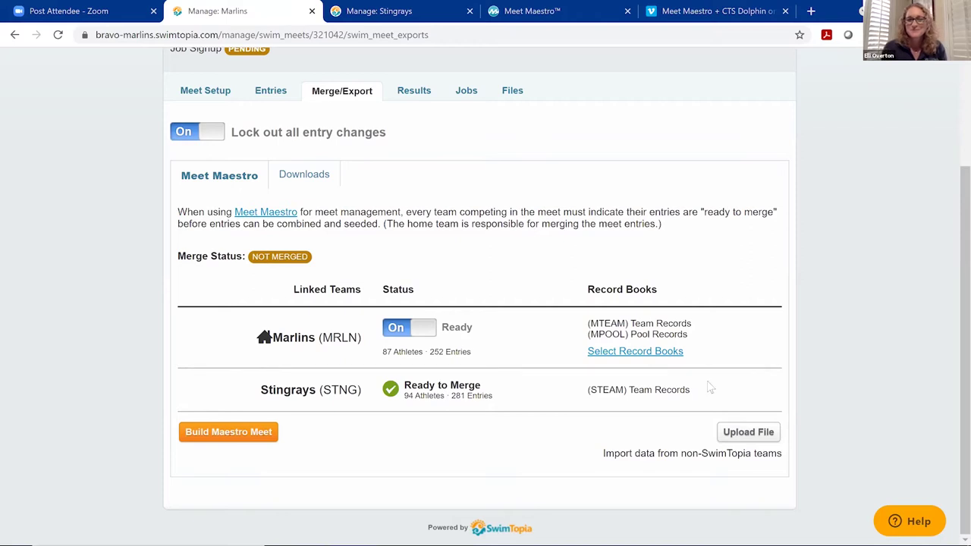
Build the Maestro meet as a virtual meet with a session per team, Short Course Yards (25yd) and 6 lanes, and review its merge status.
click(226, 435)
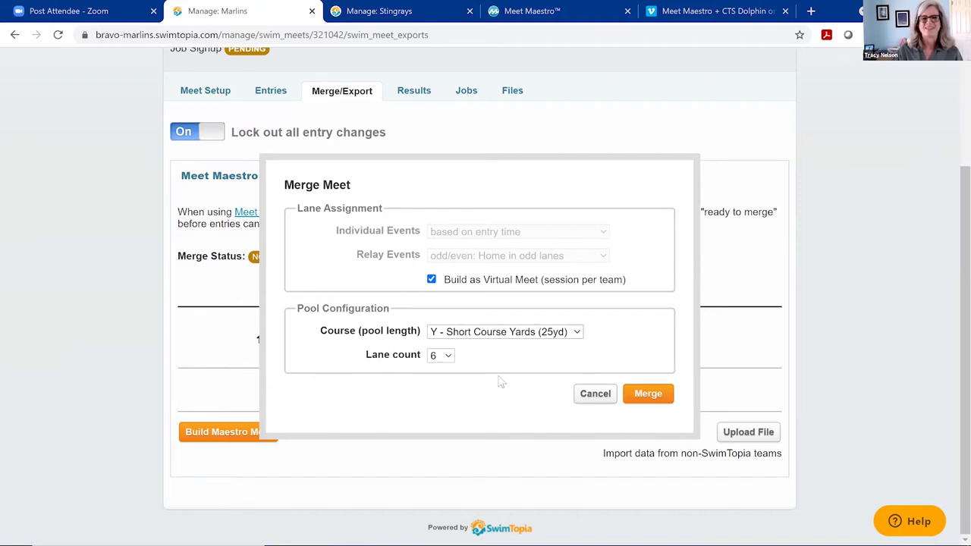
click(668, 395)
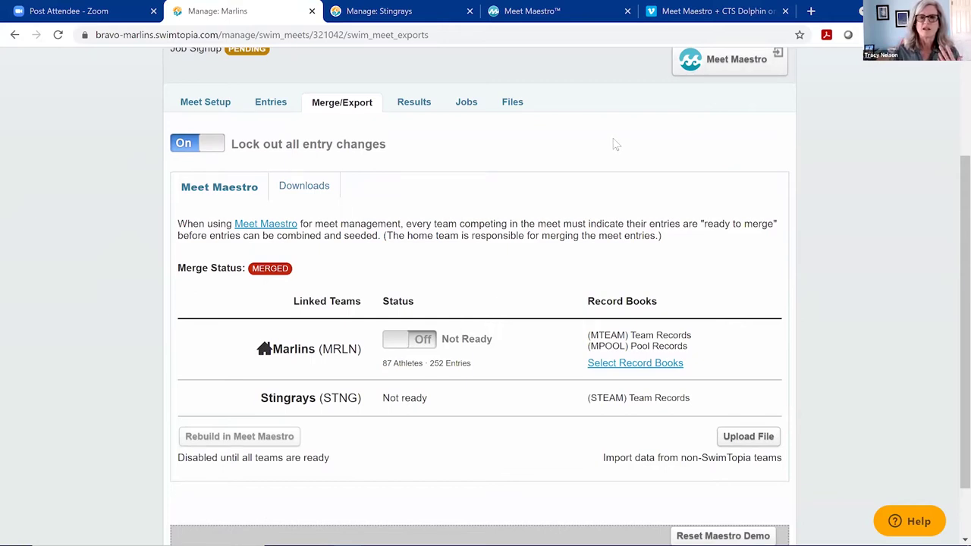
scroll(679, 119, up, 1)
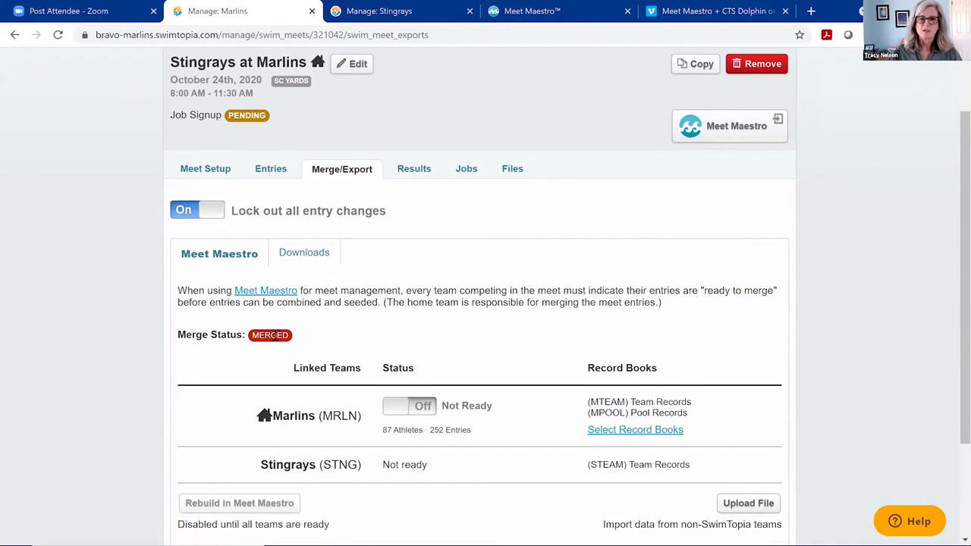
scroll(431, 387, down, 1)
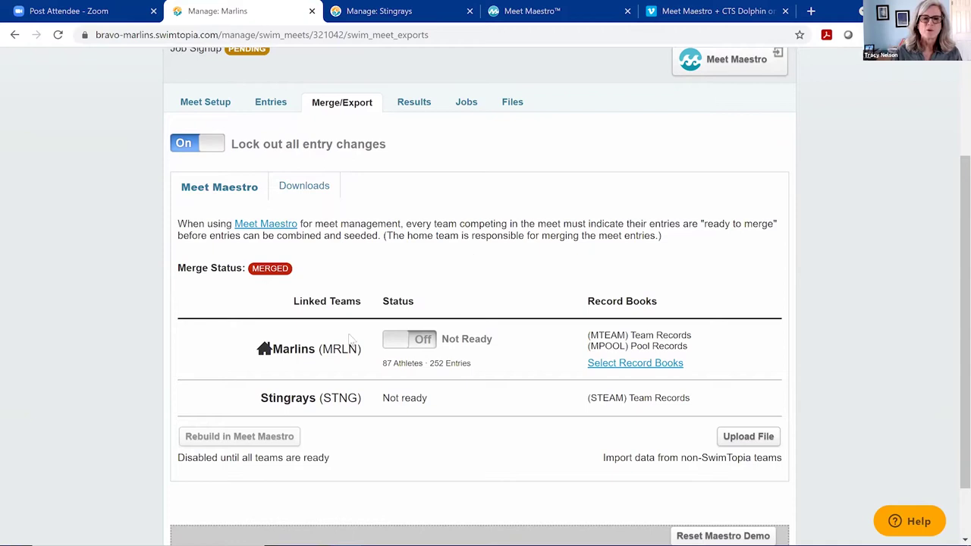
Open the merged Stingrays at Marlins meet in Meet Maestro and place its browser tab after the Stingrays page.
scroll(523, 201, up, 1)
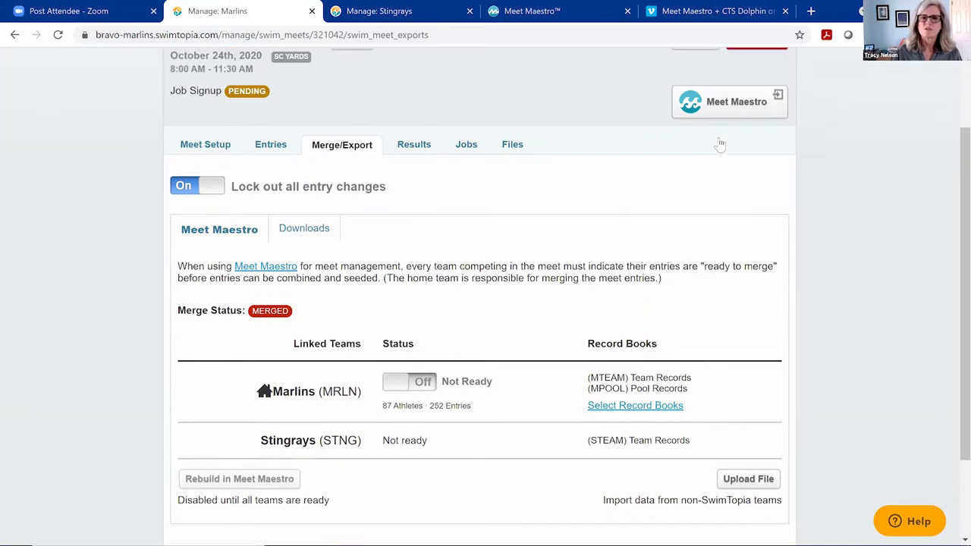
click(728, 126)
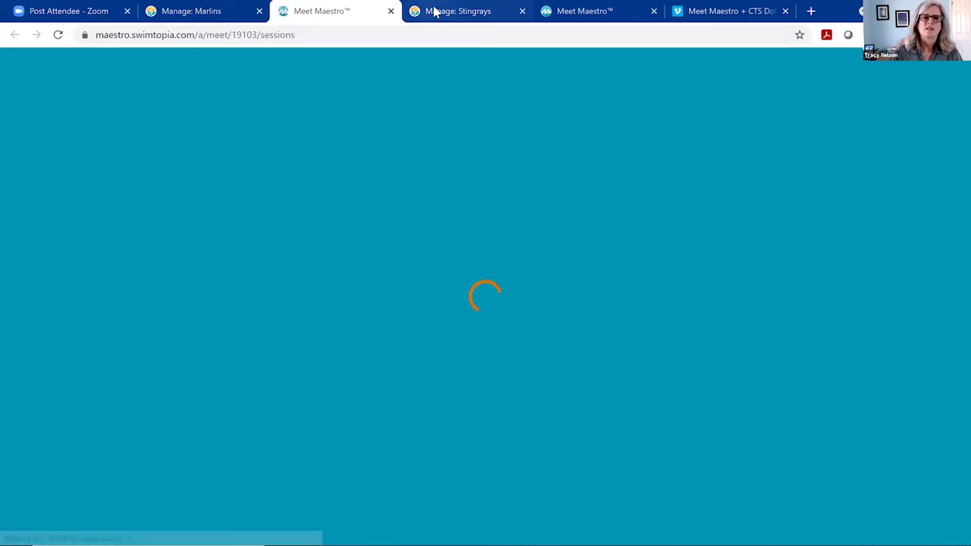
drag(459, 18, 470, 21)
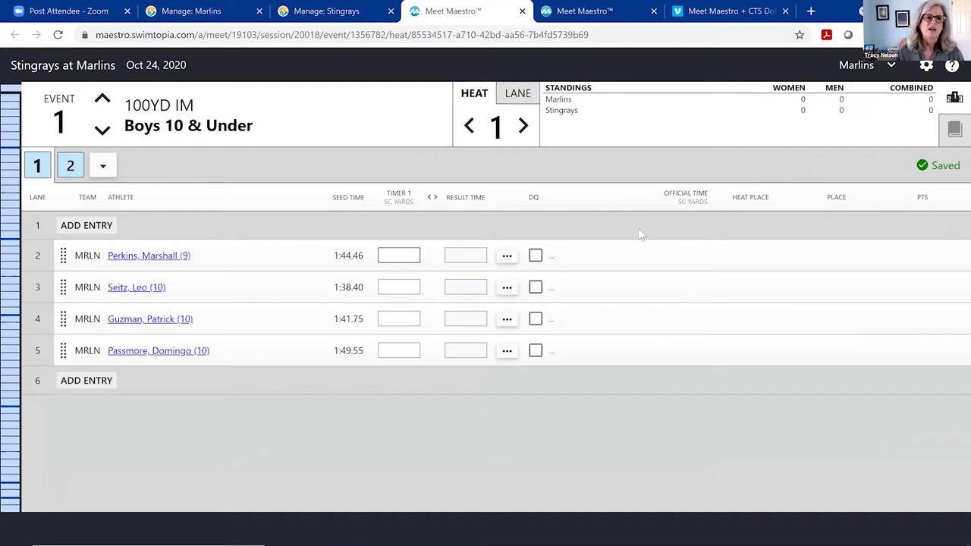
Browse between events and between the two heats of Event 1, the Boys 10 & Under 100yd IM.
click(103, 133)
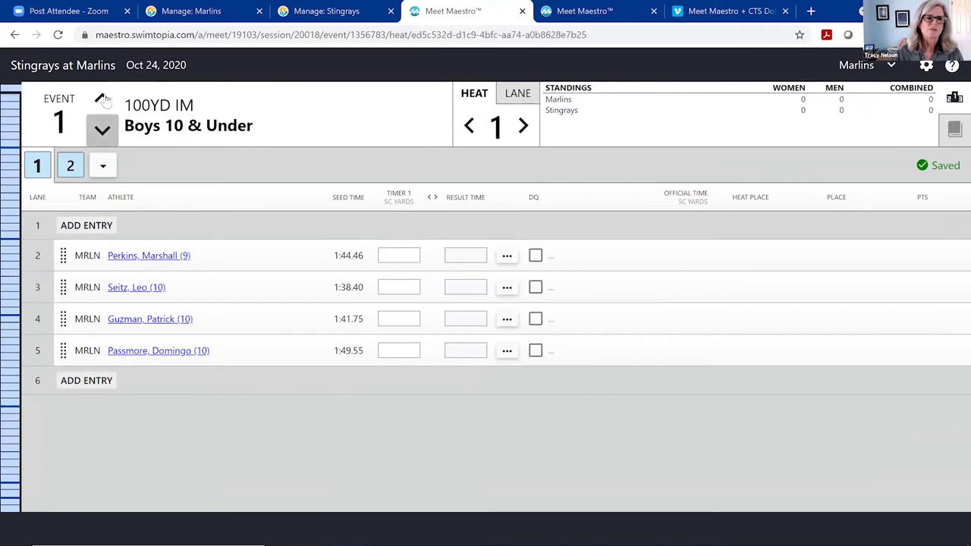
click(103, 100)
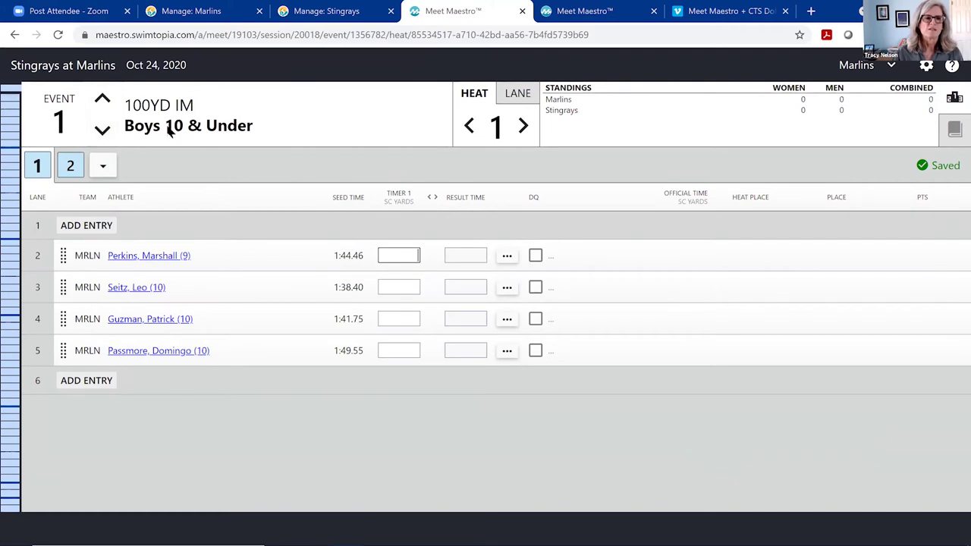
click(70, 166)
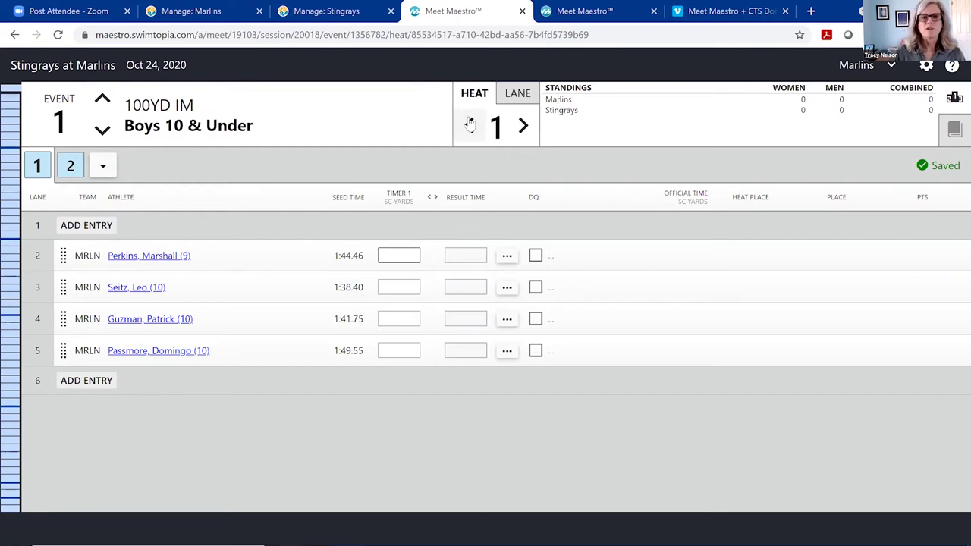
click(69, 170)
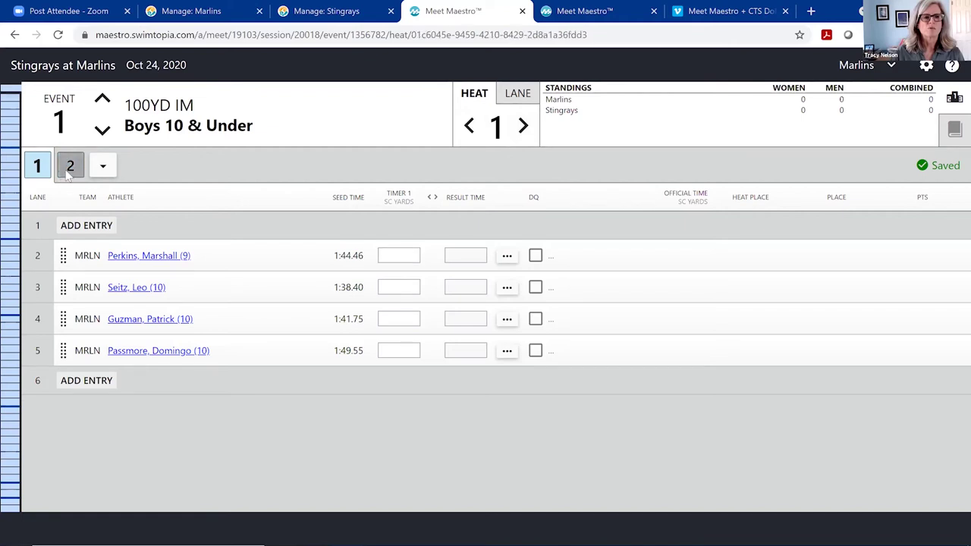
click(469, 127)
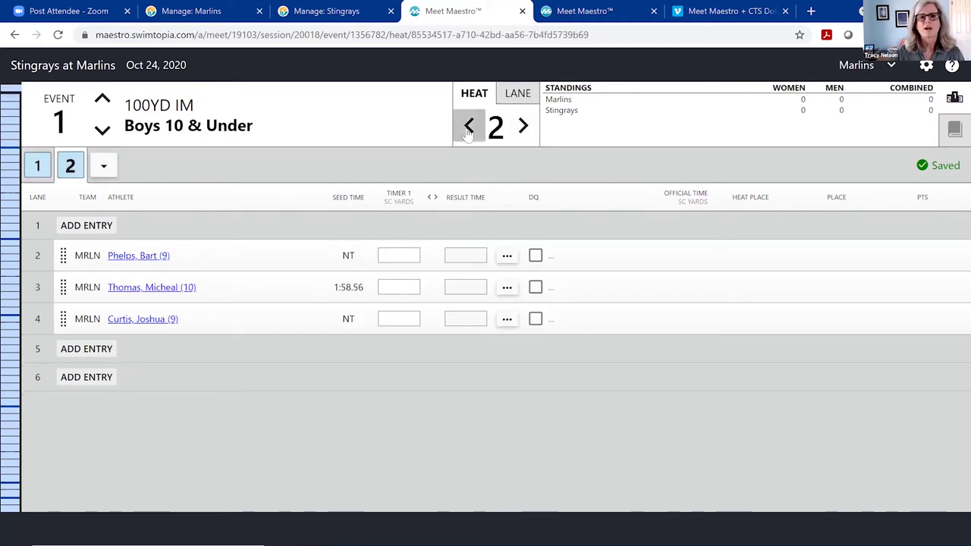
View Event 1's entries by lane for lanes 2 and 3, and return to the heat view.
click(519, 100)
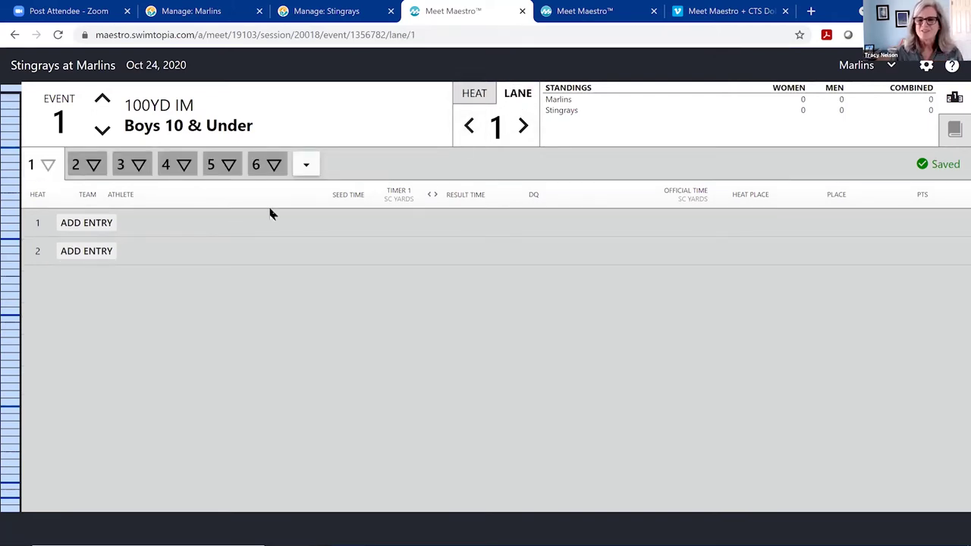
click(88, 166)
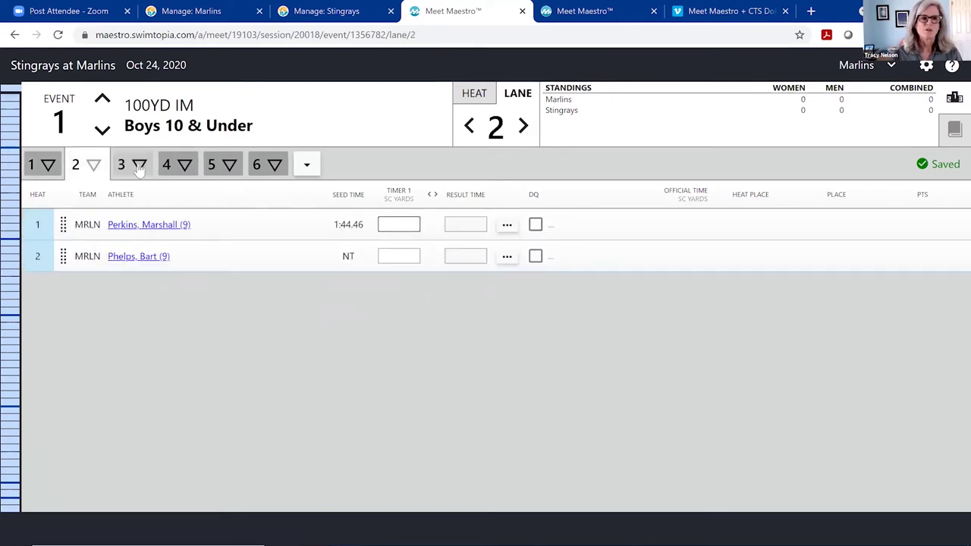
click(139, 167)
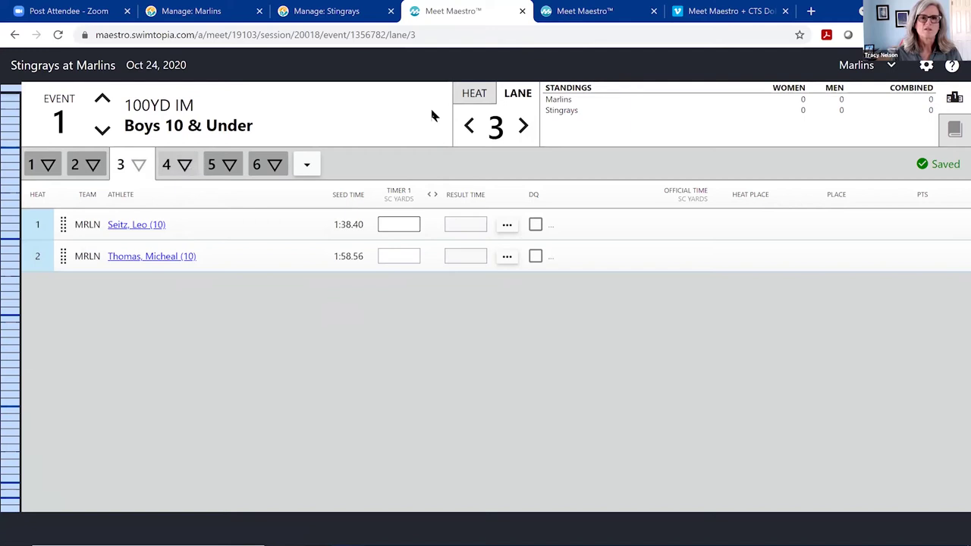
click(475, 97)
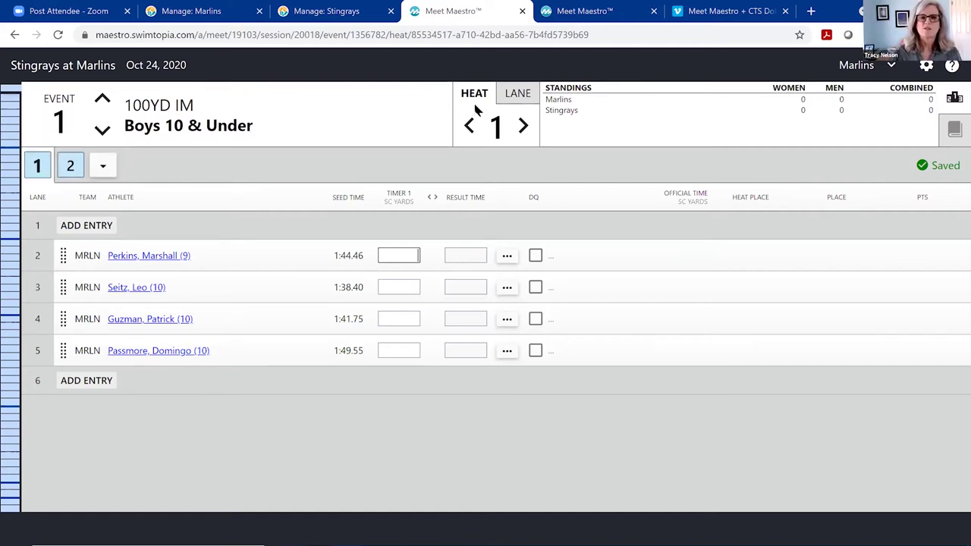
Switch to the Championships meet and open Event 17, the Boys 13-14 50m Freestyle, from the event overview.
click(592, 13)
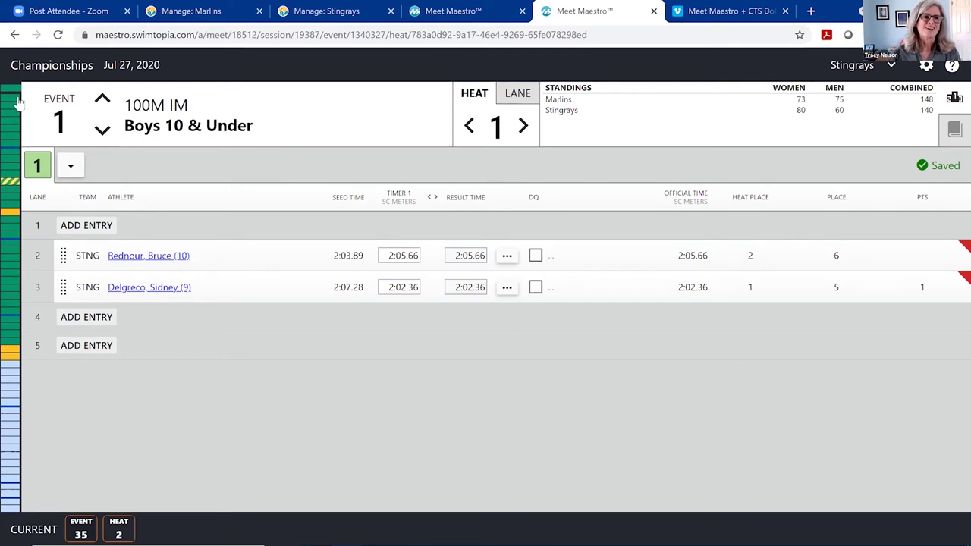
mouse_move(13, 110)
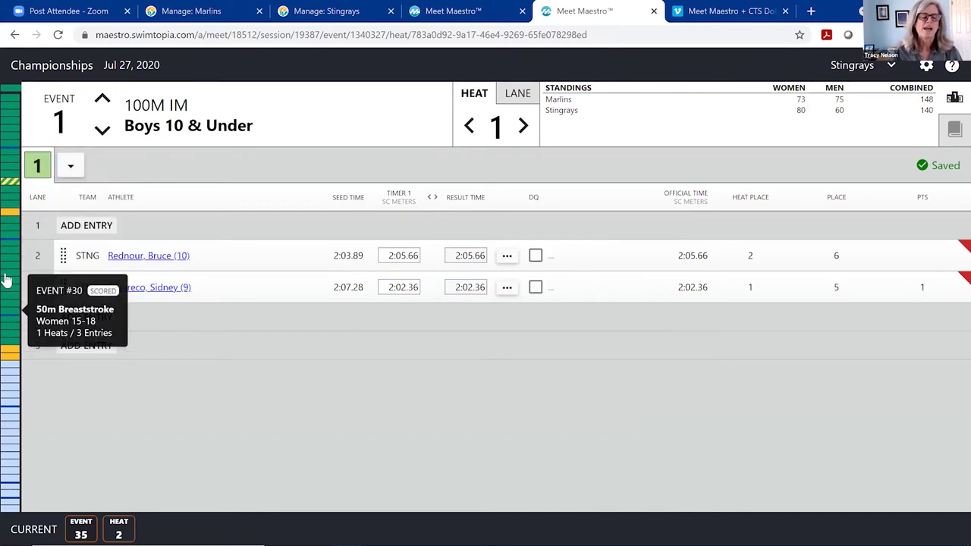
click(11, 220)
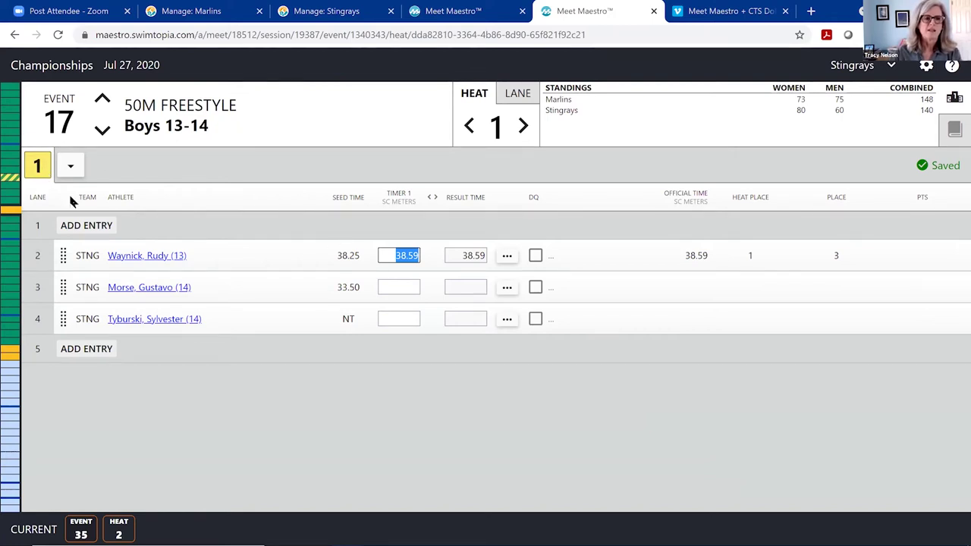
Enter a Timer 1 time of 34.50 for the lane 3 swimmer in heat 1 of Event 17.
click(404, 287)
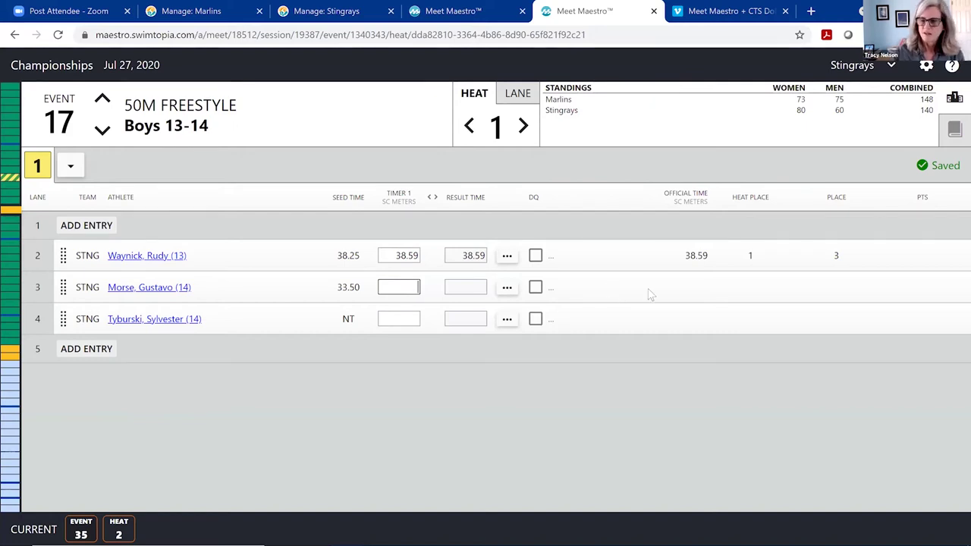
text(3250)
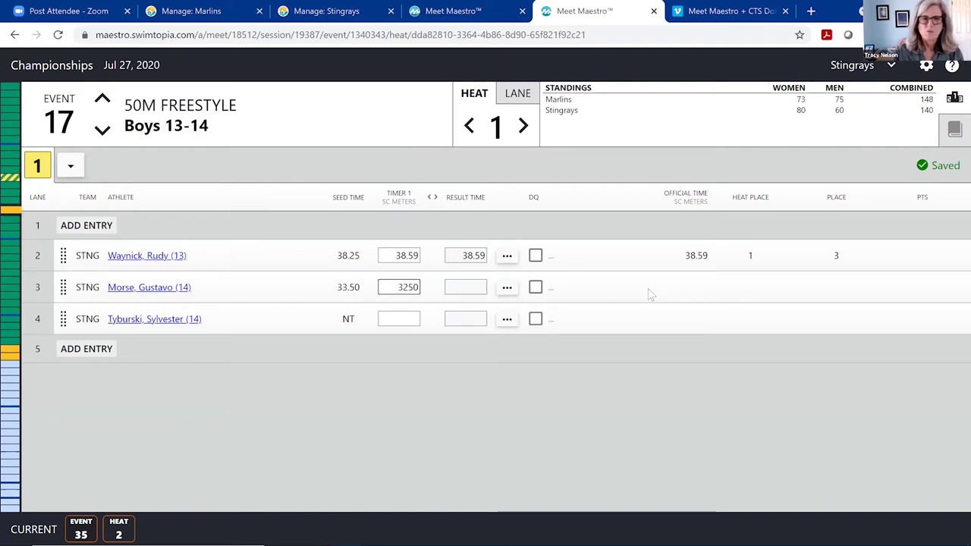
key(BackSpace)
key(BackSpace)
key(BackSpace)
key(BackSpace)
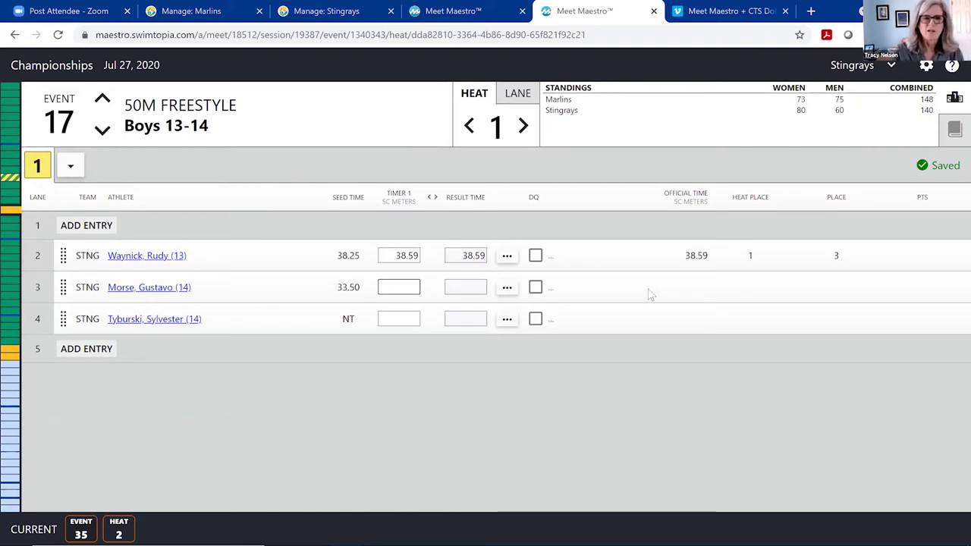
text(3450)
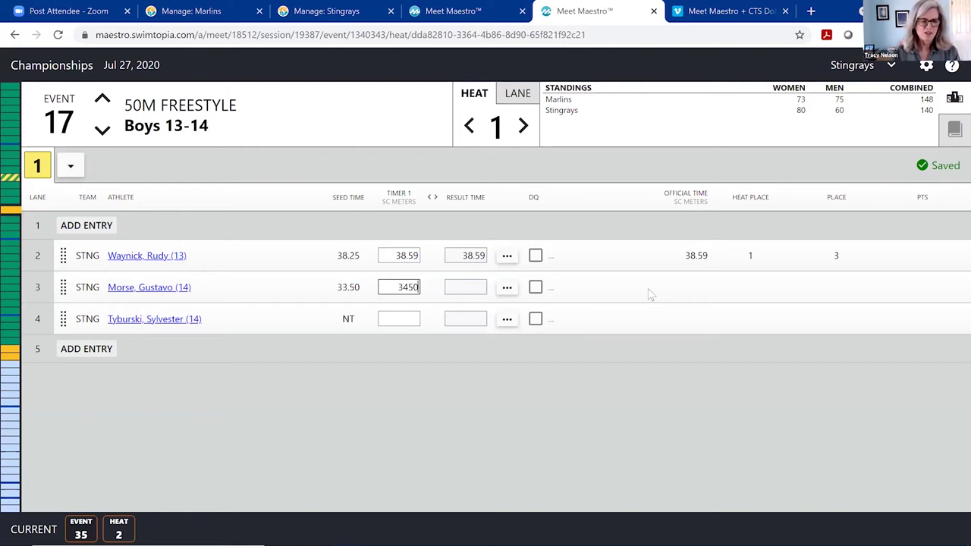
key(Return)
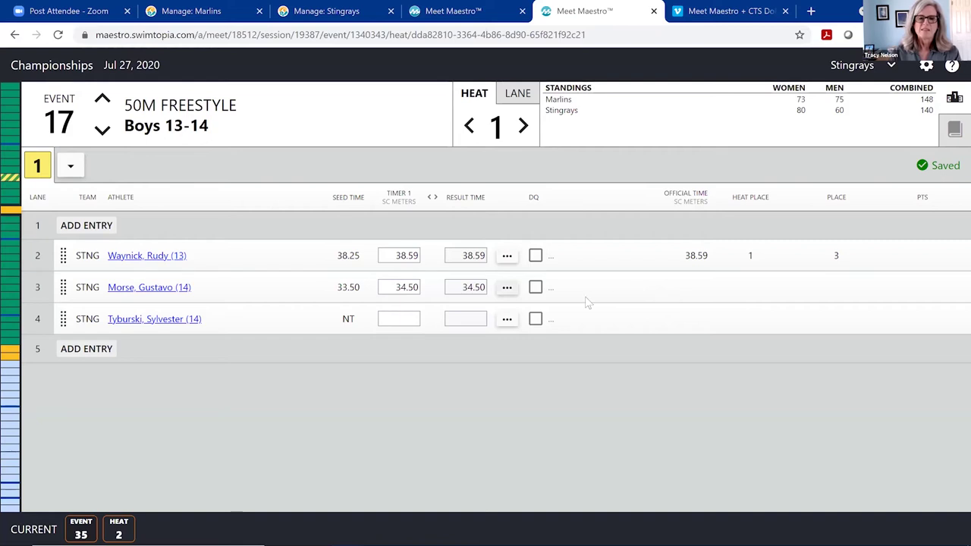
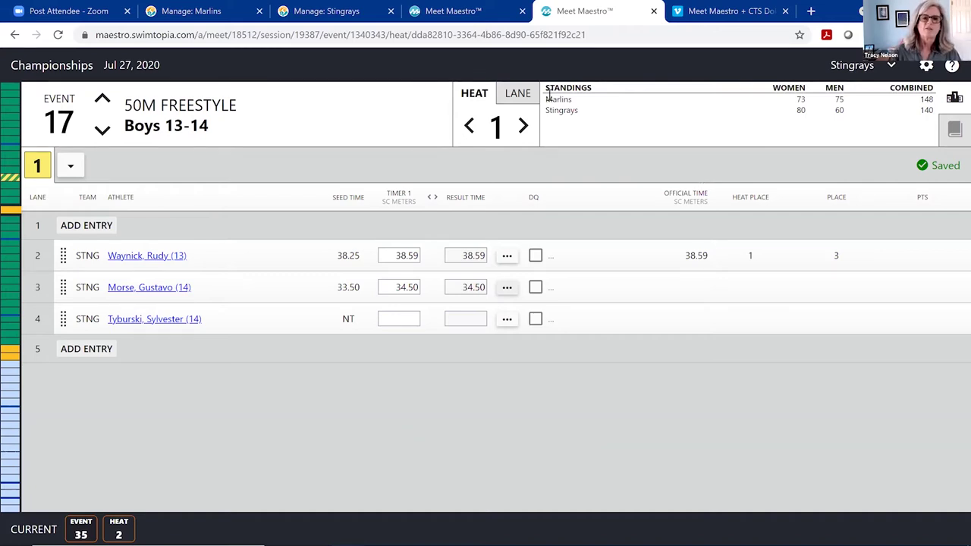
Expand Event 17's timing columns to show Timer 2 and Timer 3, and collapse the extra timer columns.
click(437, 198)
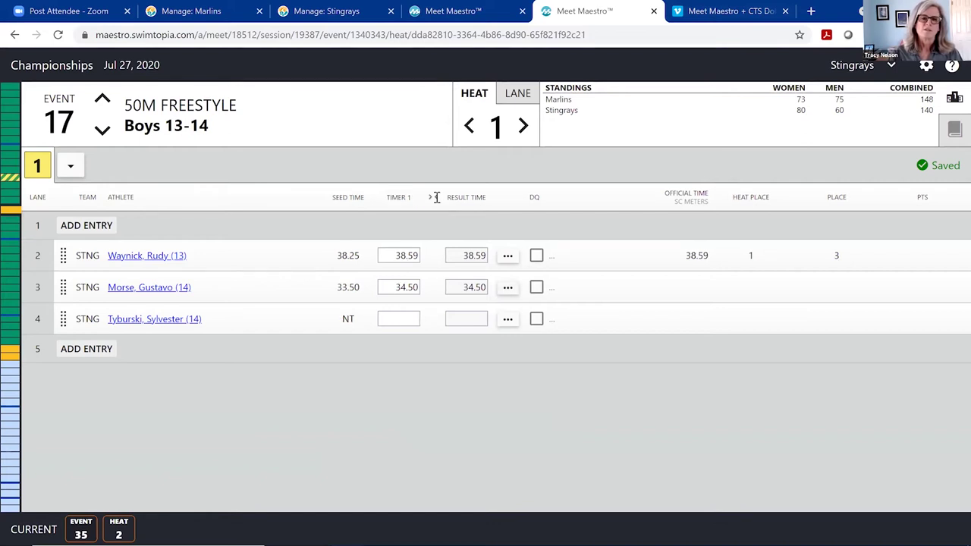
click(436, 199)
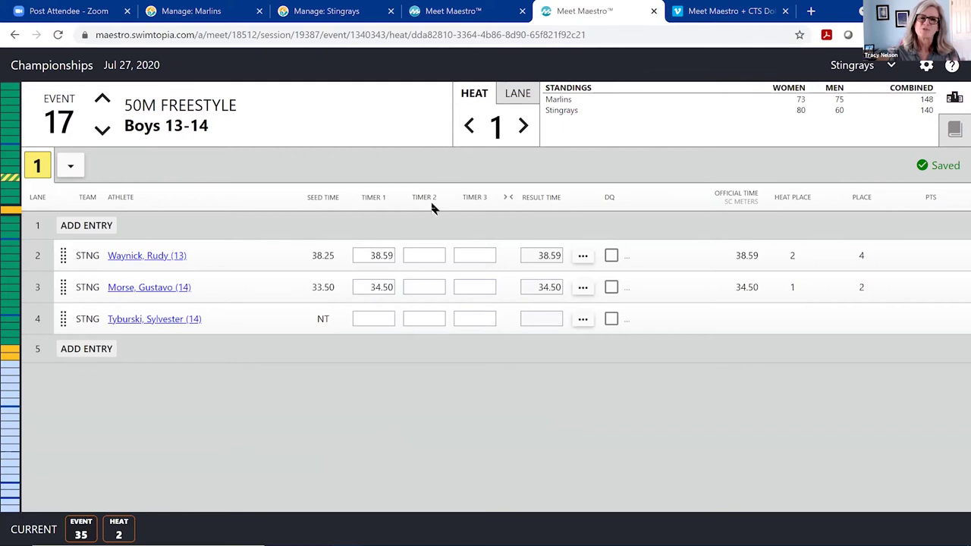
click(508, 198)
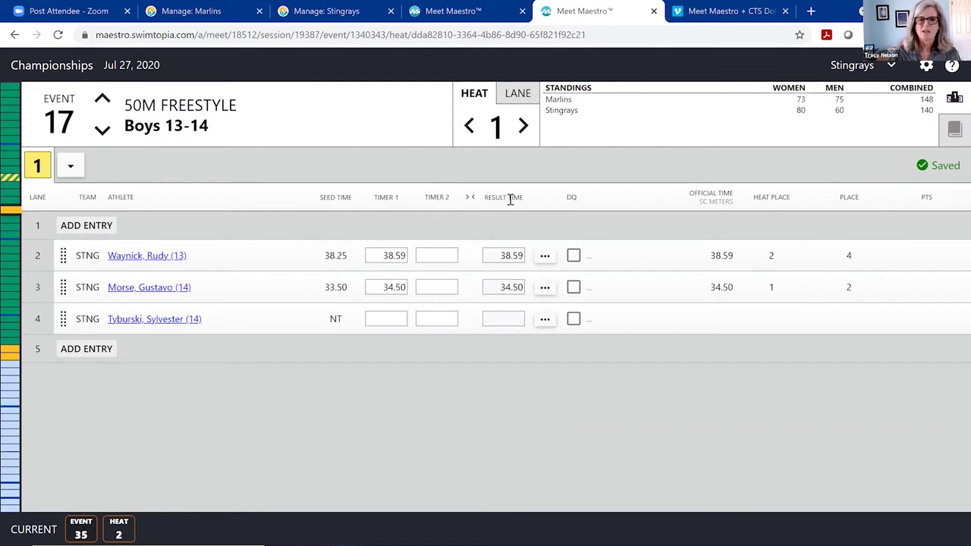
Enter a Timer 2 time of 38.60 for the lane 2 swimmer in Event 17 and collapse the extra timer columns.
click(471, 199)
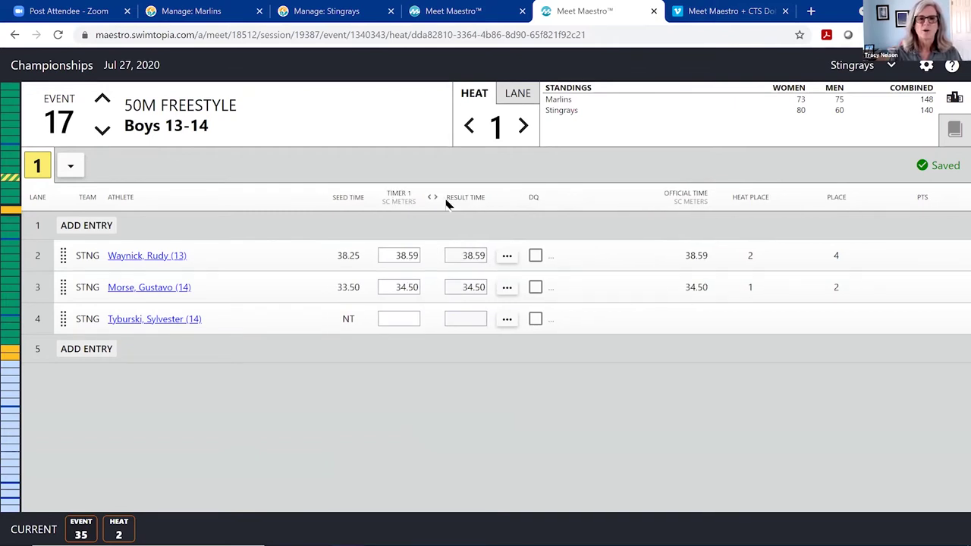
click(433, 199)
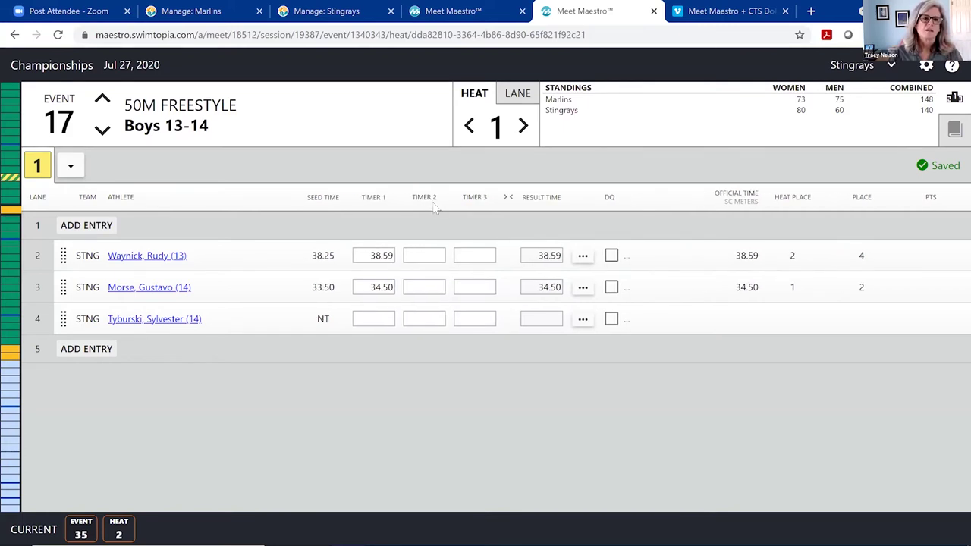
click(443, 260)
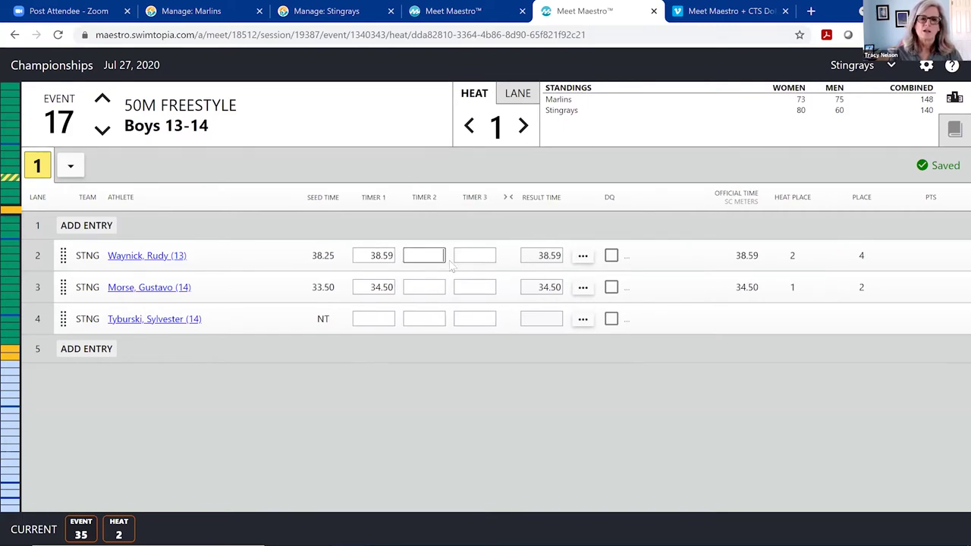
text(3860)
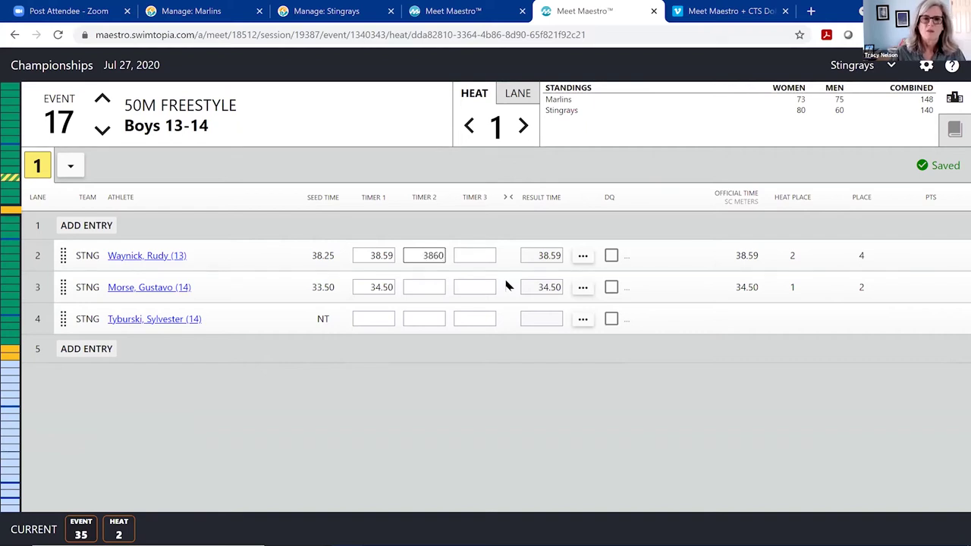
click(480, 255)
click(508, 199)
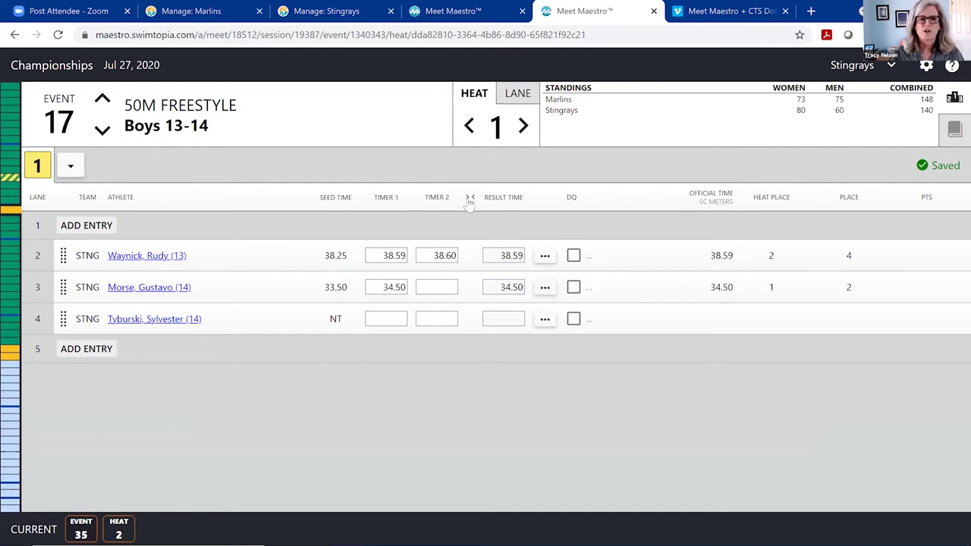
click(469, 198)
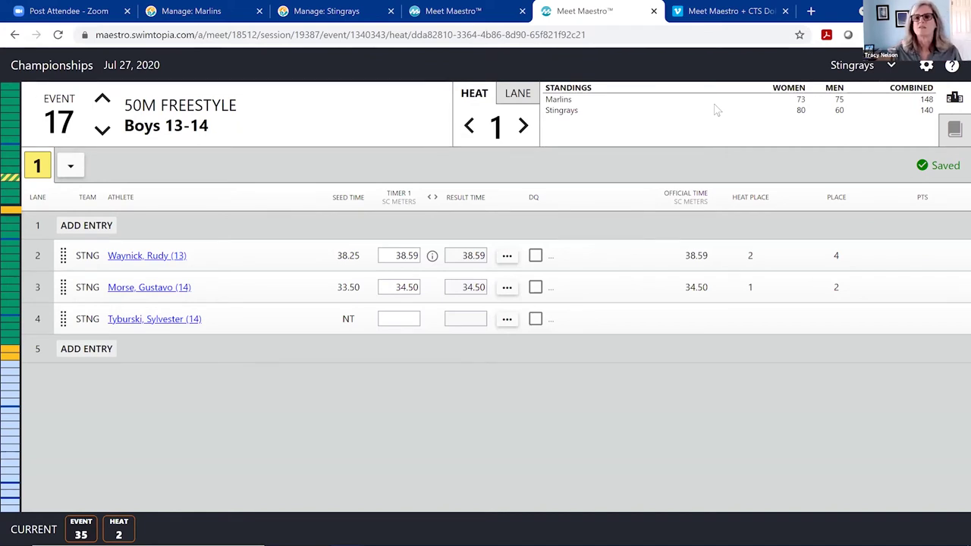
Display the records for Event 17 and enter a Timer 1 time of 24.00 for the lane 4 swimmer.
click(955, 131)
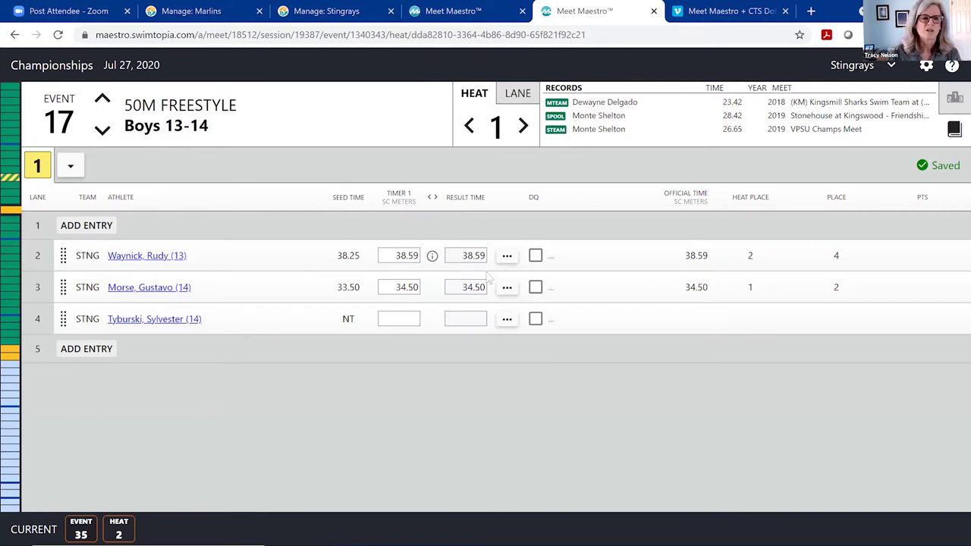
click(414, 319)
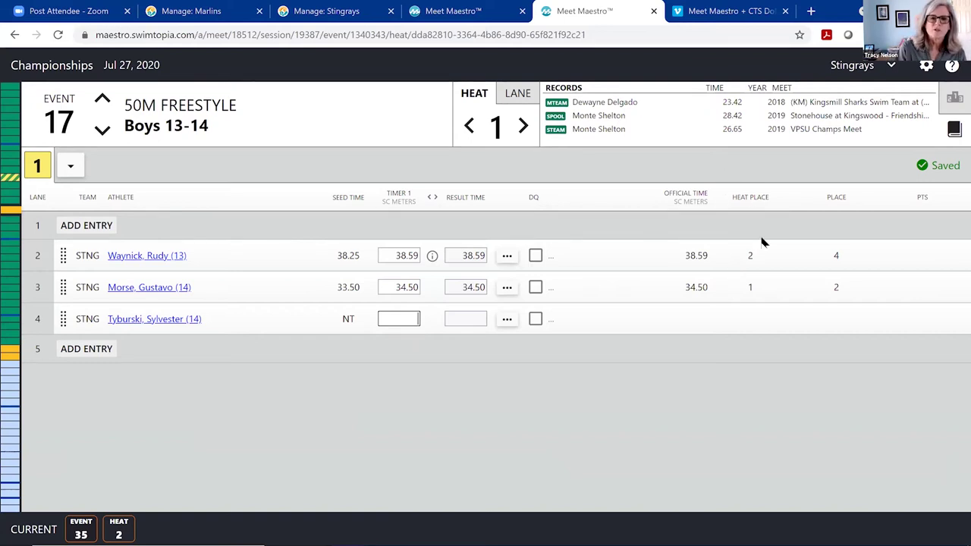
text(400)
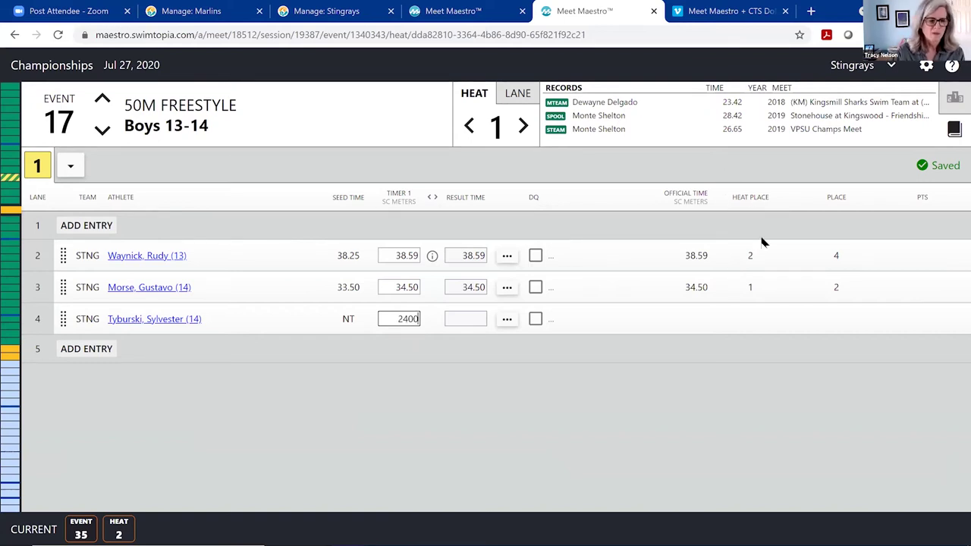
key(Tab)
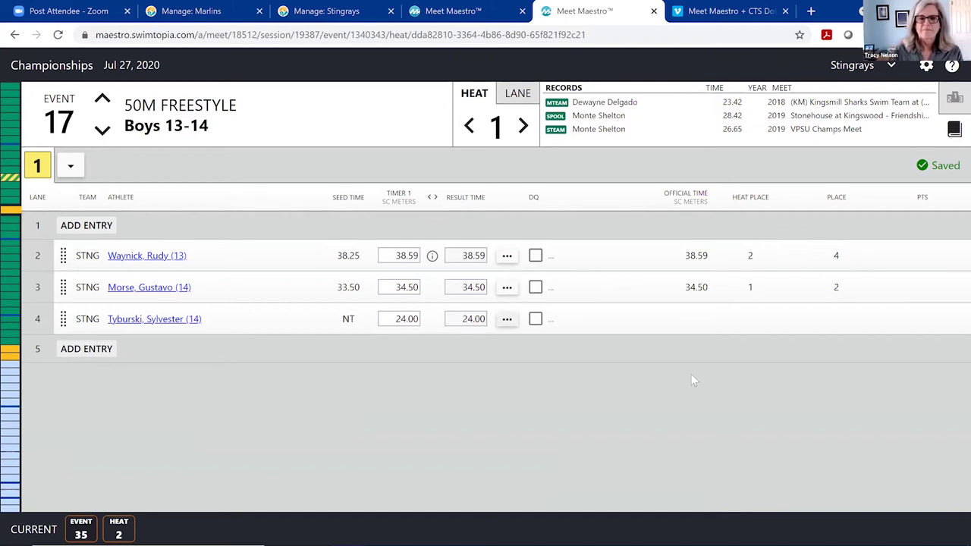
key(Tab)
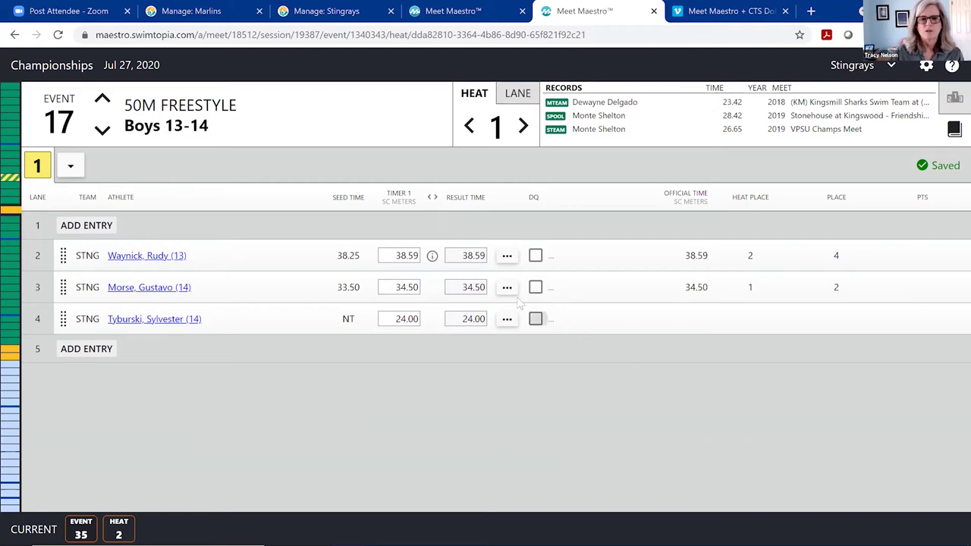
Expand Event 17's timing columns to all three timers and display the team standings instead of the records.
click(430, 202)
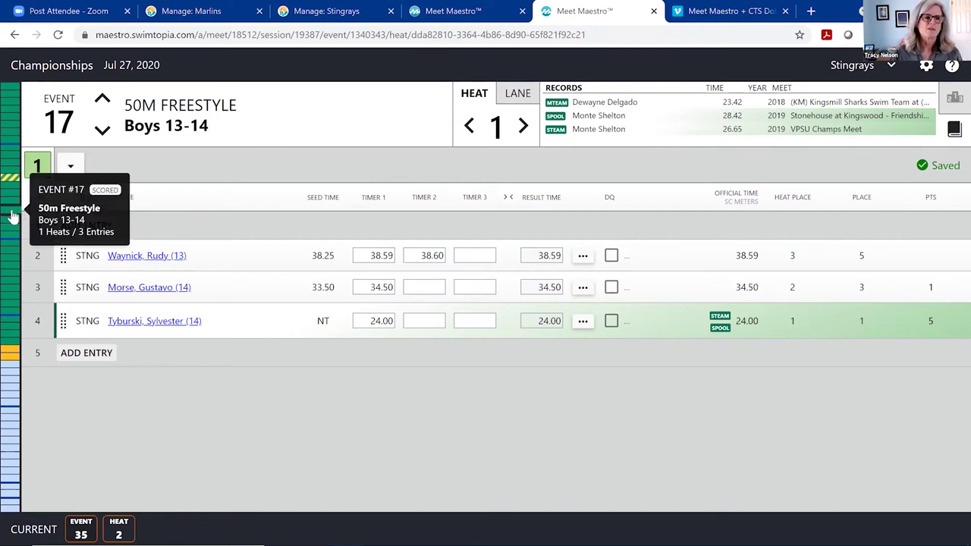
mouse_move(11, 186)
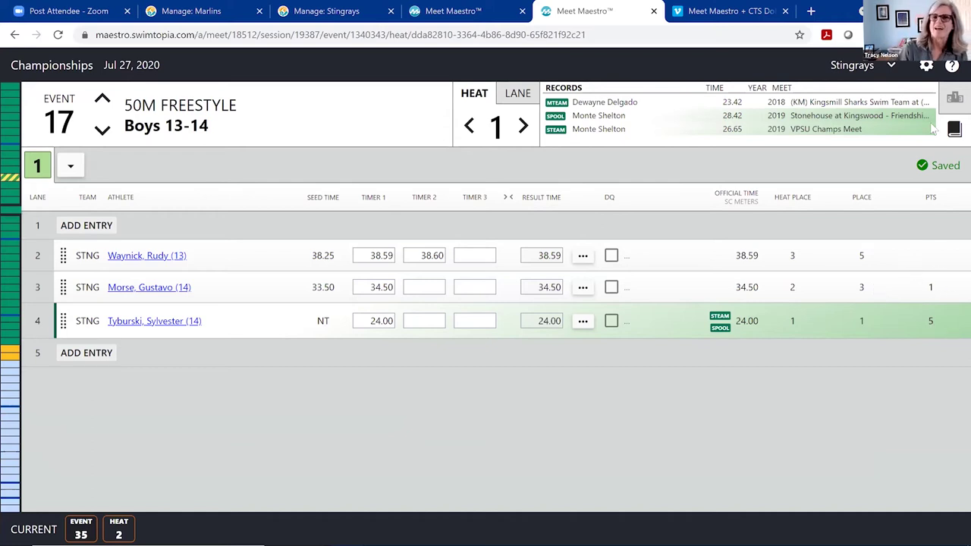
click(954, 99)
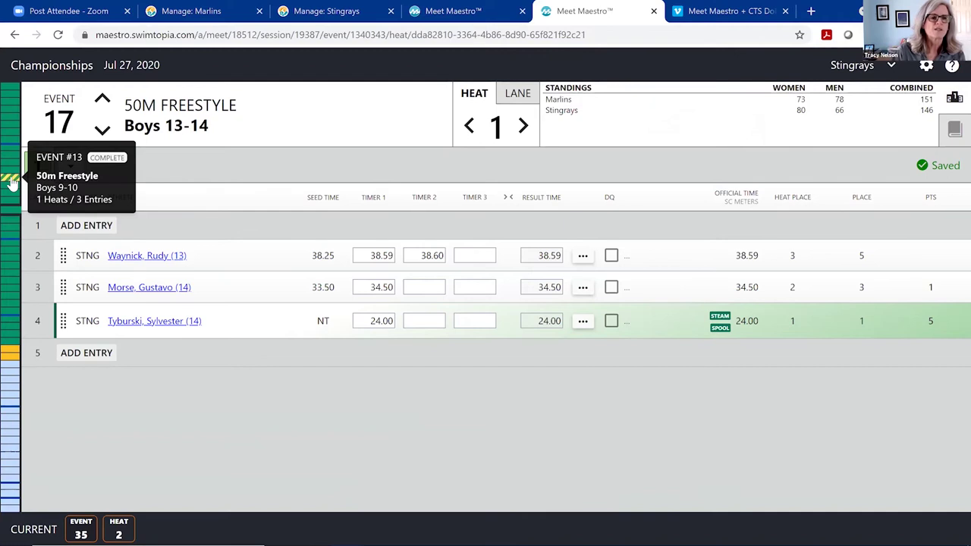
Switch to the Marlins pool and open Event 13, the Boys 9-10 50yd Freestyle.
click(886, 67)
click(827, 108)
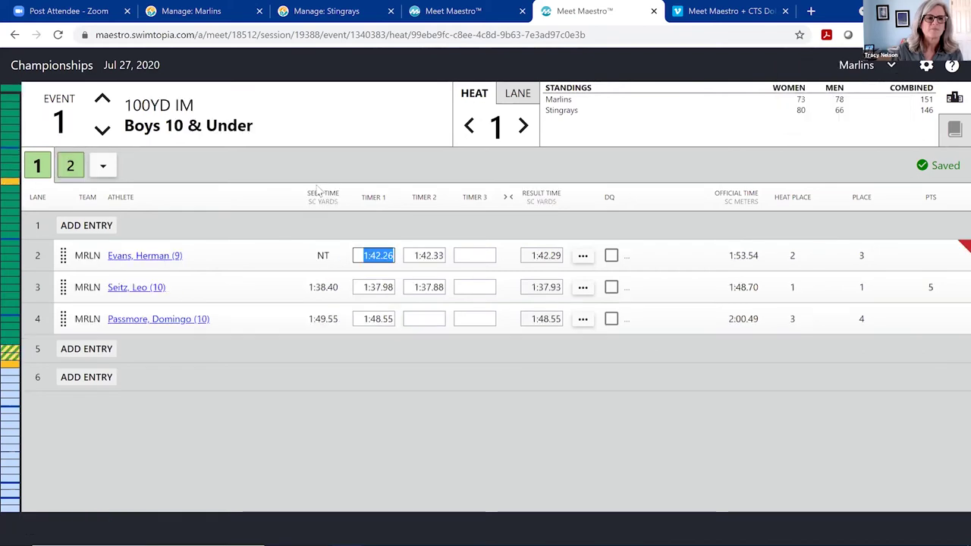
click(11, 188)
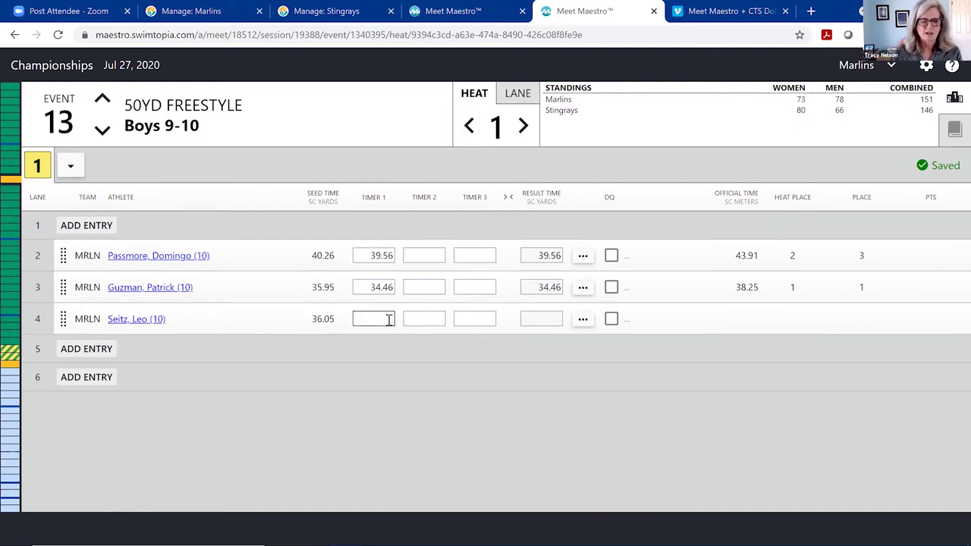
Mark the lane 4 swimmer in Event 13 as a no-show (NS) in Timer 1.
text(s)
key(Tab)
Disqualify the lane 4 swimmer in Event 13 with reason 7A False start, and collapse the extra timer columns.
click(384, 319)
drag(384, 320, 401, 324)
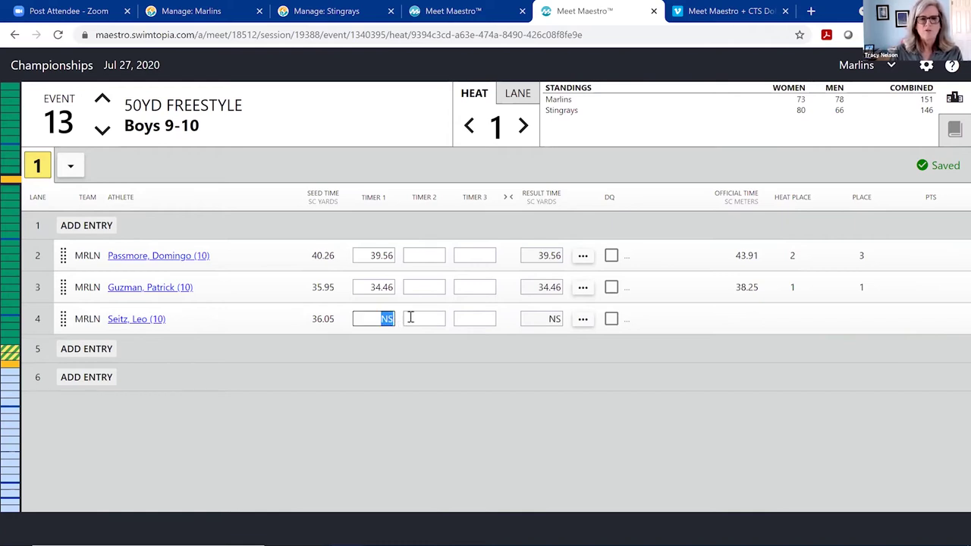
text(q)
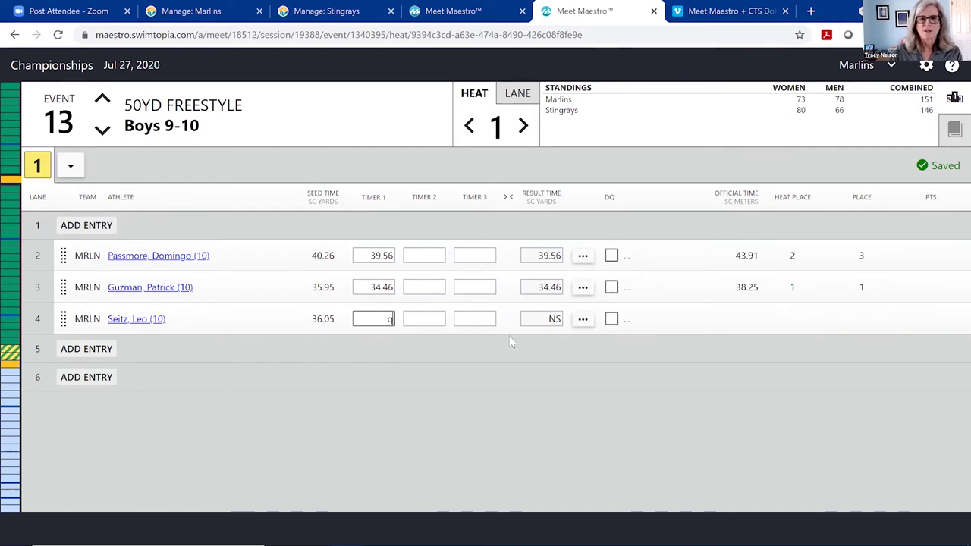
key(Tab)
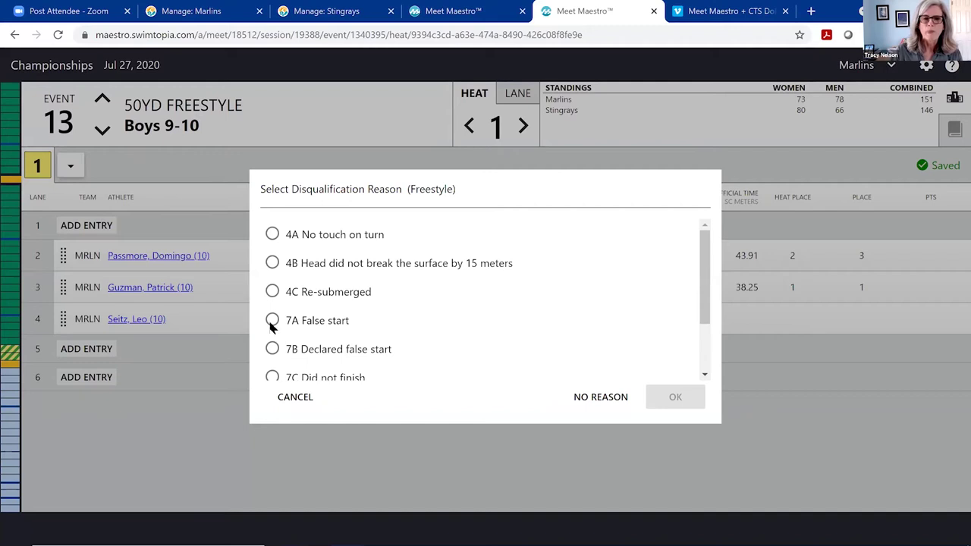
scroll(273, 323, down, 2)
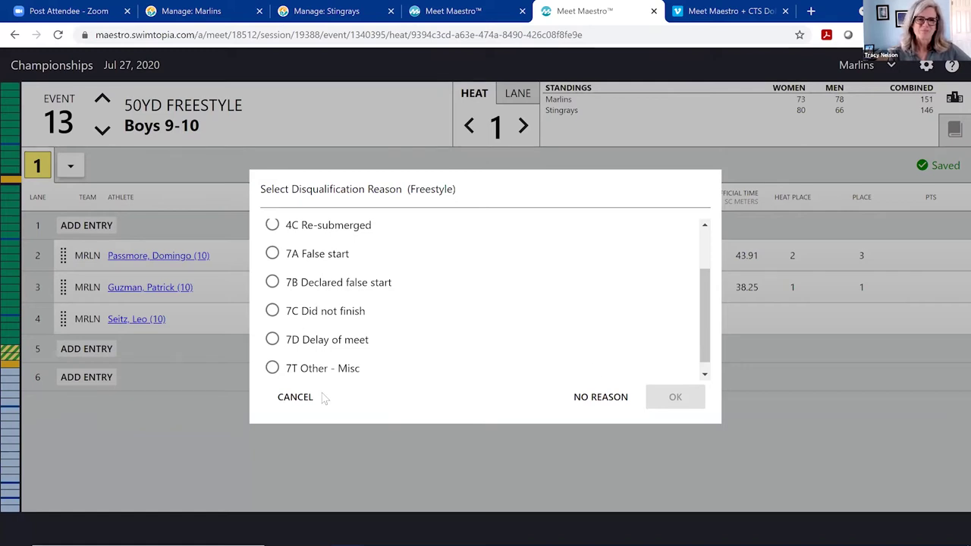
click(272, 253)
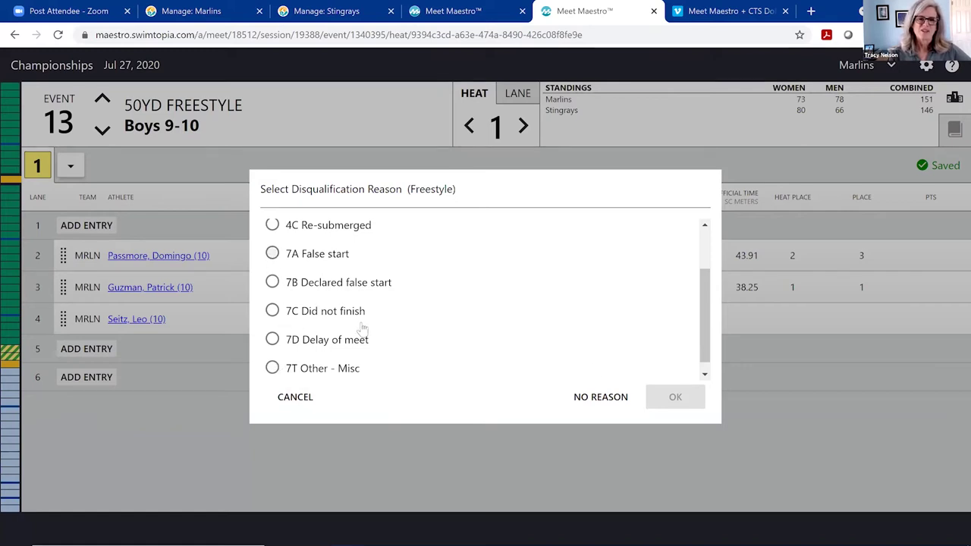
click(654, 397)
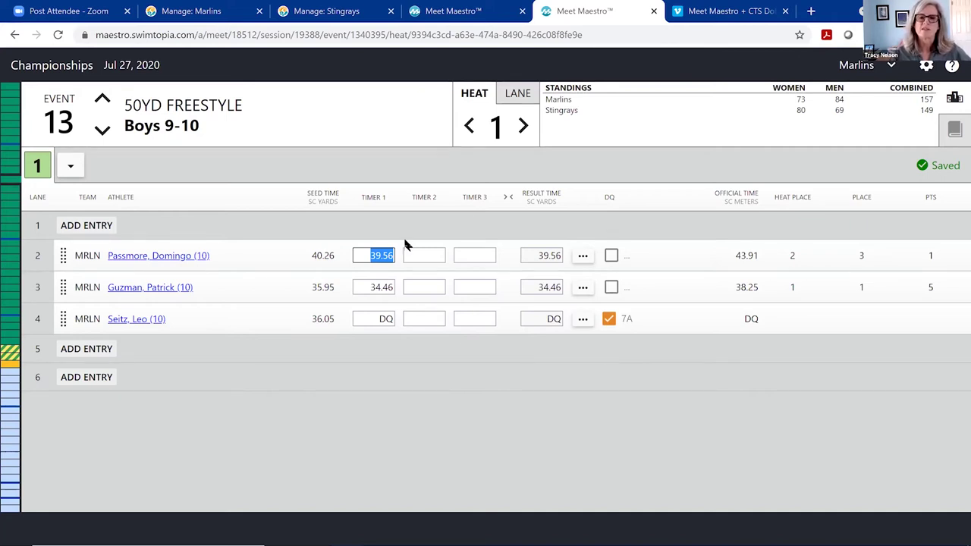
click(510, 198)
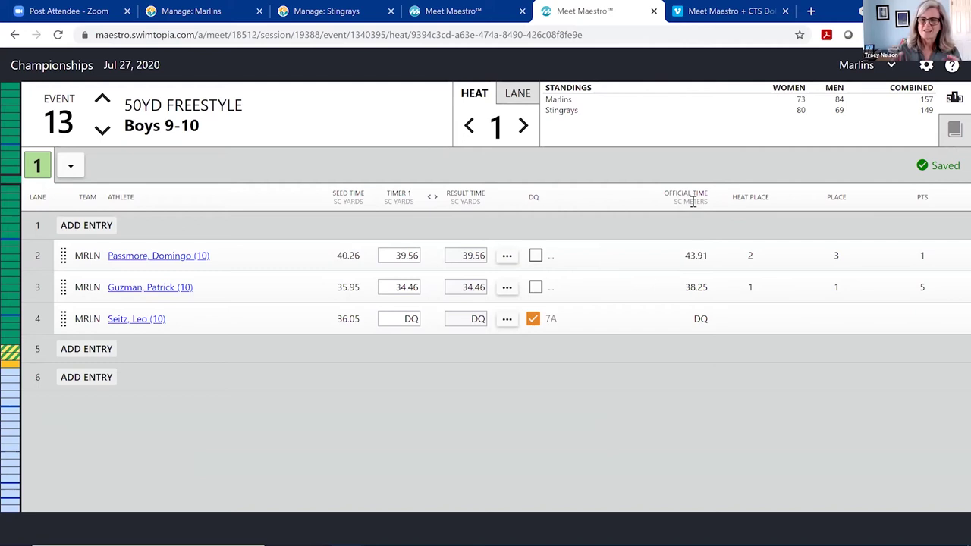
click(399, 259)
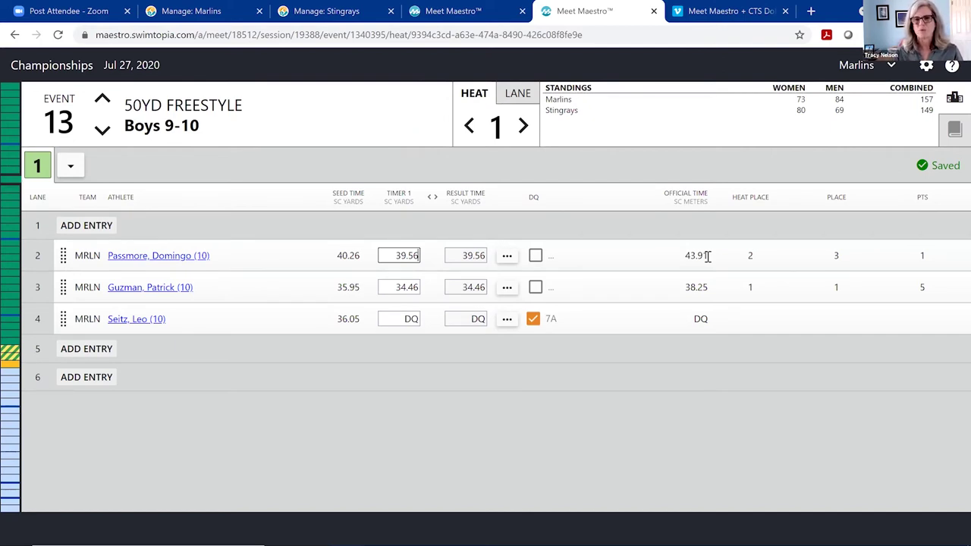
Switch to the Stingrays pool and open Event 39, the Boys 13-14 50m Backstroke.
click(870, 71)
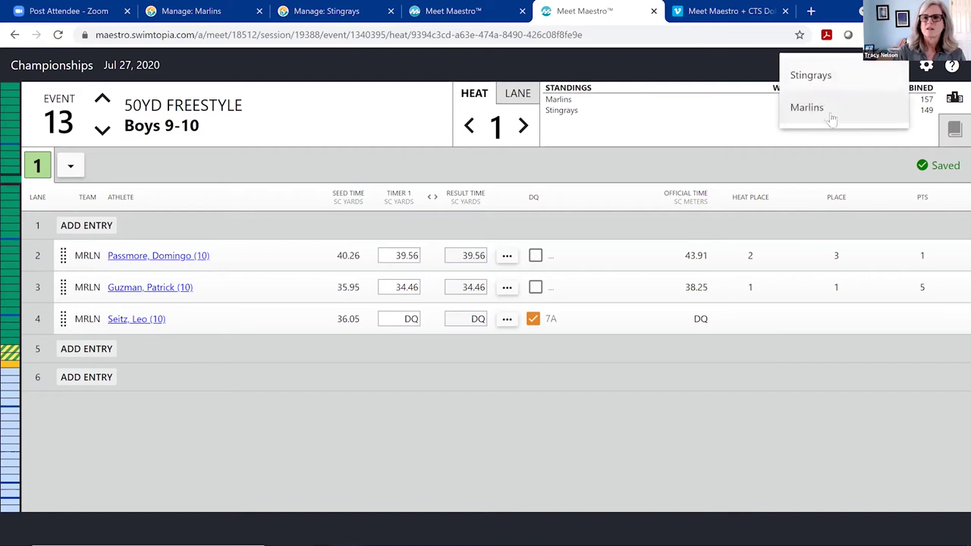
click(812, 79)
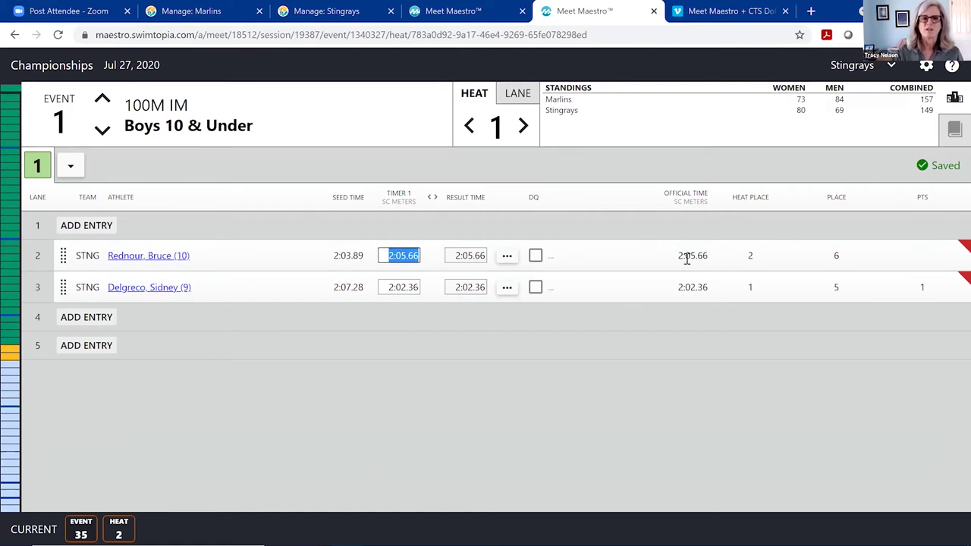
mouse_move(9, 383)
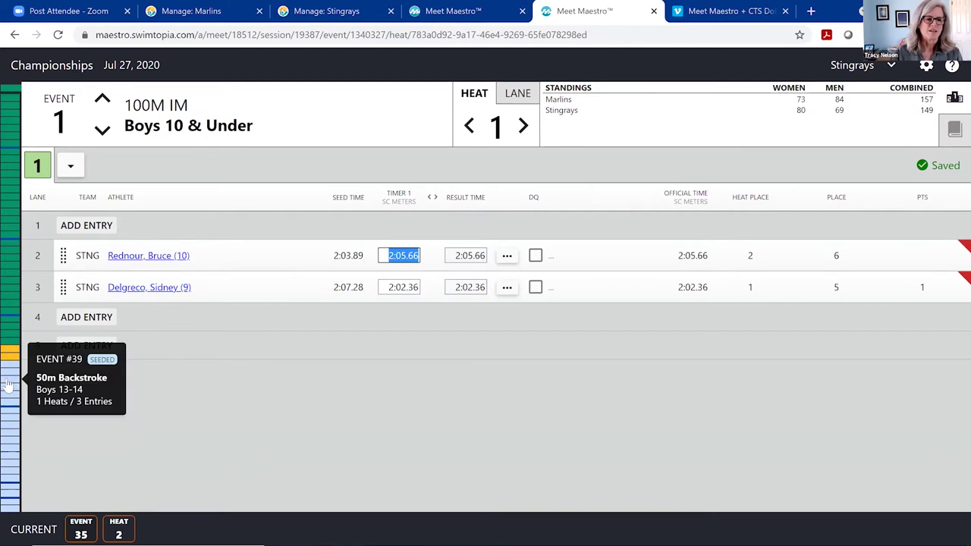
click(8, 386)
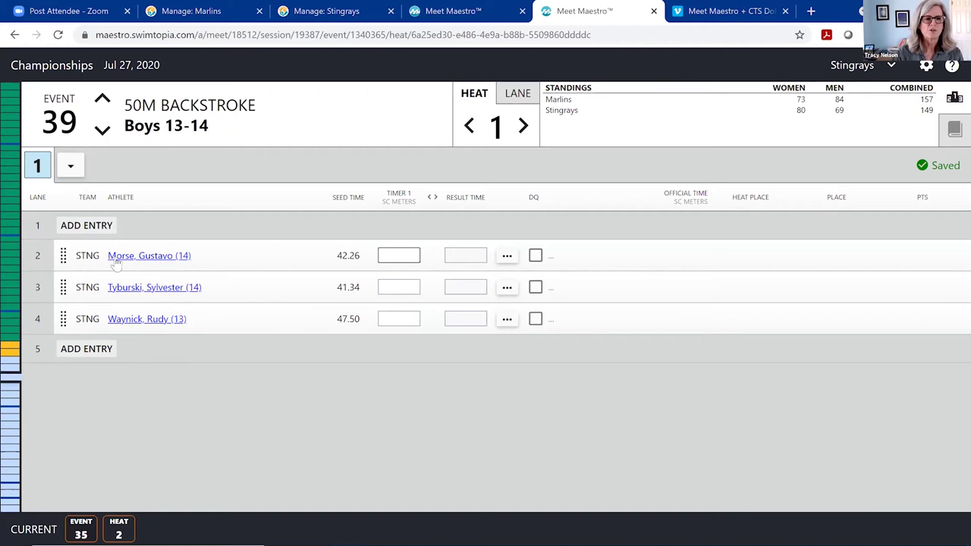
Swap the lane 2 and lane 4 swimmers in Event 39 and move the lane 3 swimmer to lane 1.
drag(63, 317, 62, 250)
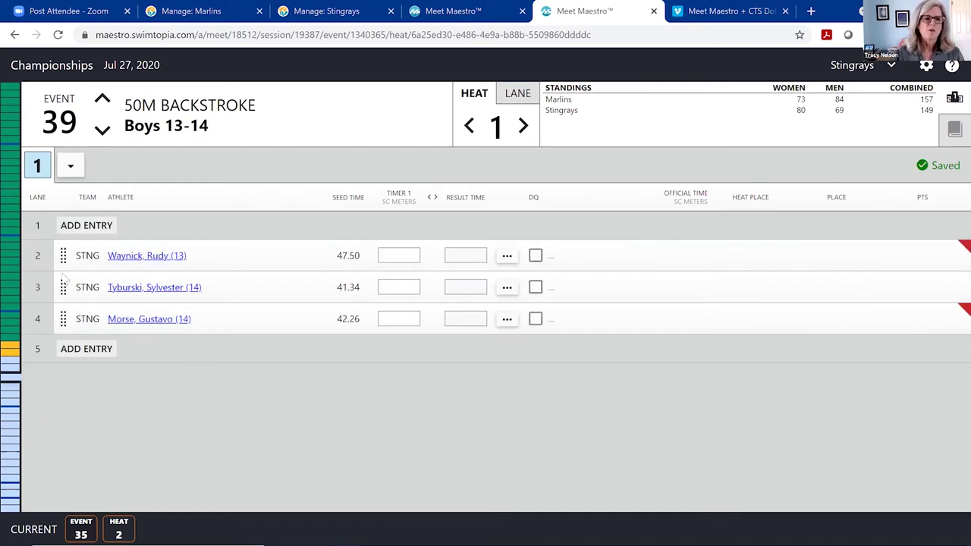
drag(60, 288, 47, 213)
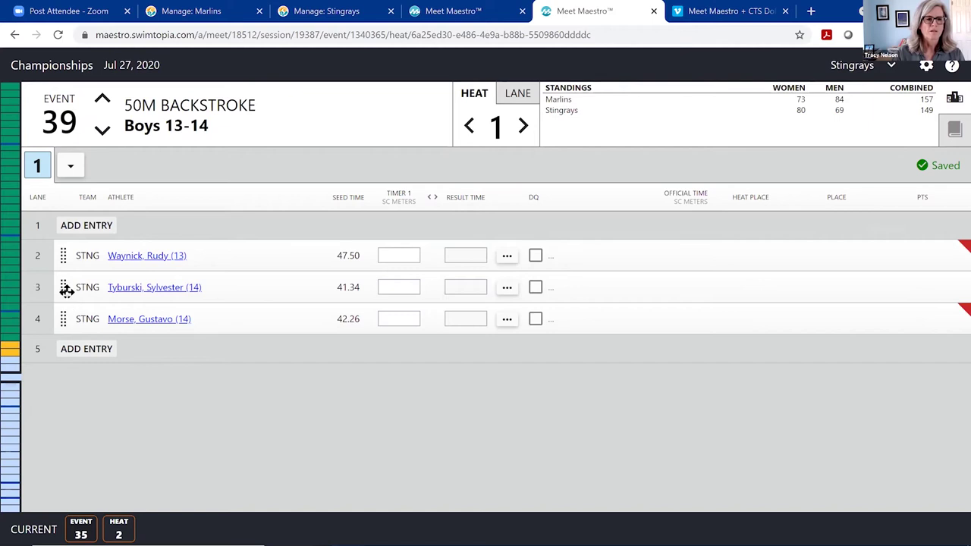
drag(66, 288, 61, 229)
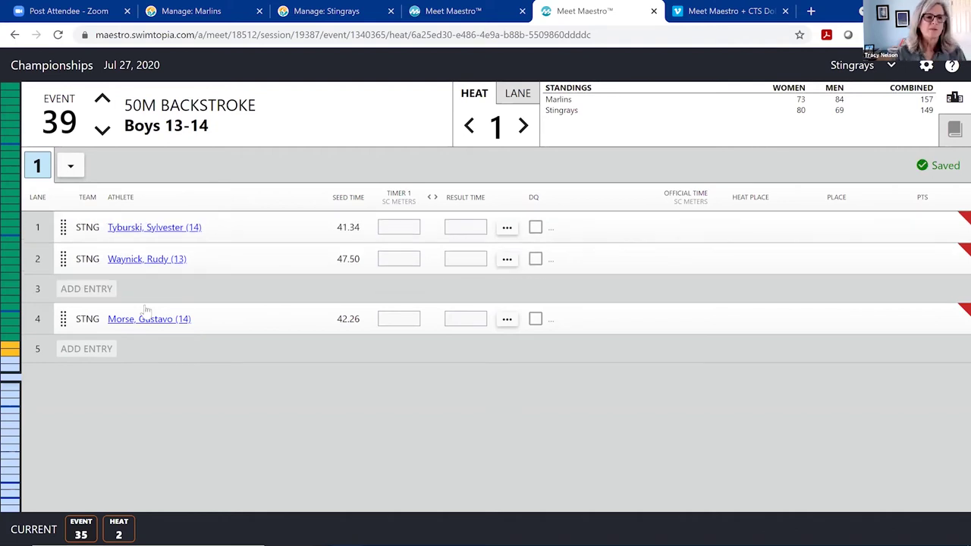
Add the available 13-year-old Stingrays athlete to lane 5 of Event 39, heat 1, as an exhibition entry and save it.
click(85, 351)
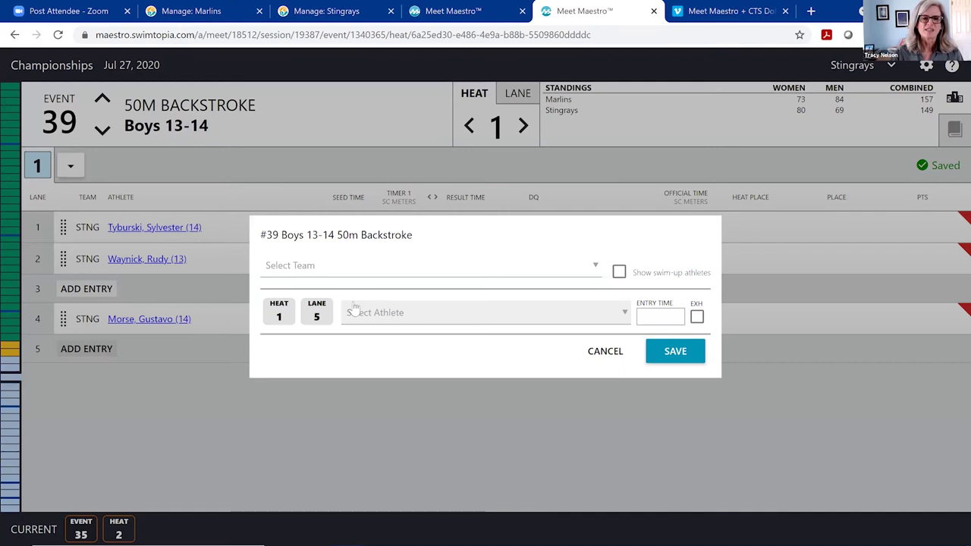
click(374, 272)
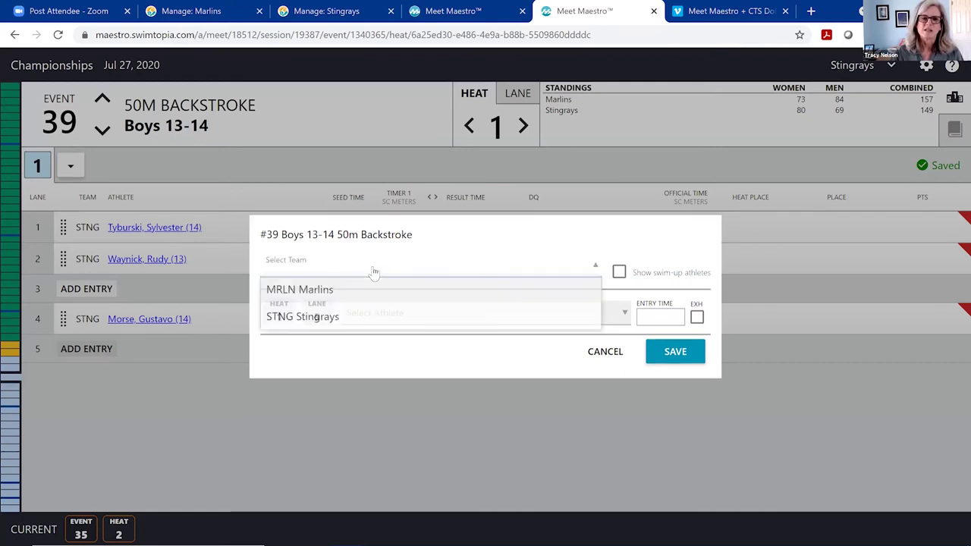
click(372, 289)
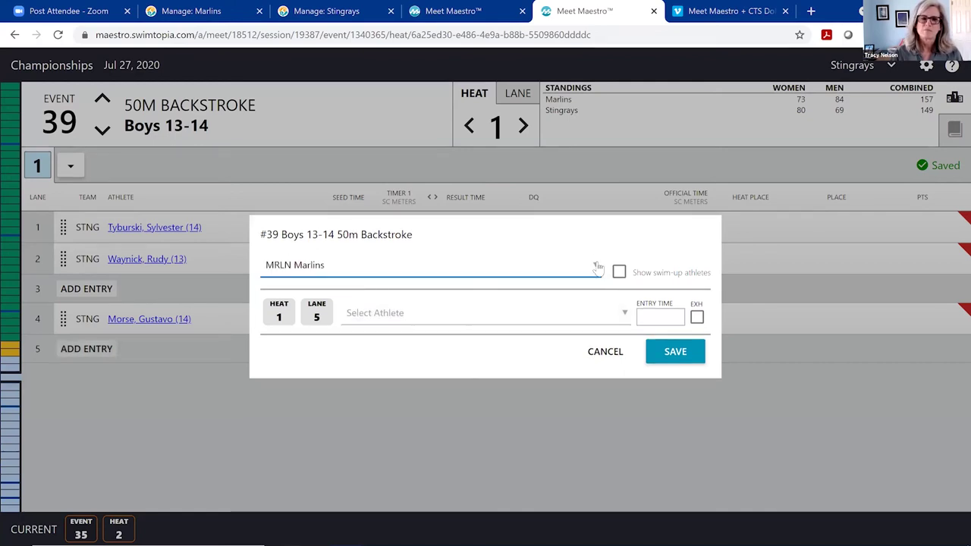
click(595, 265)
click(370, 318)
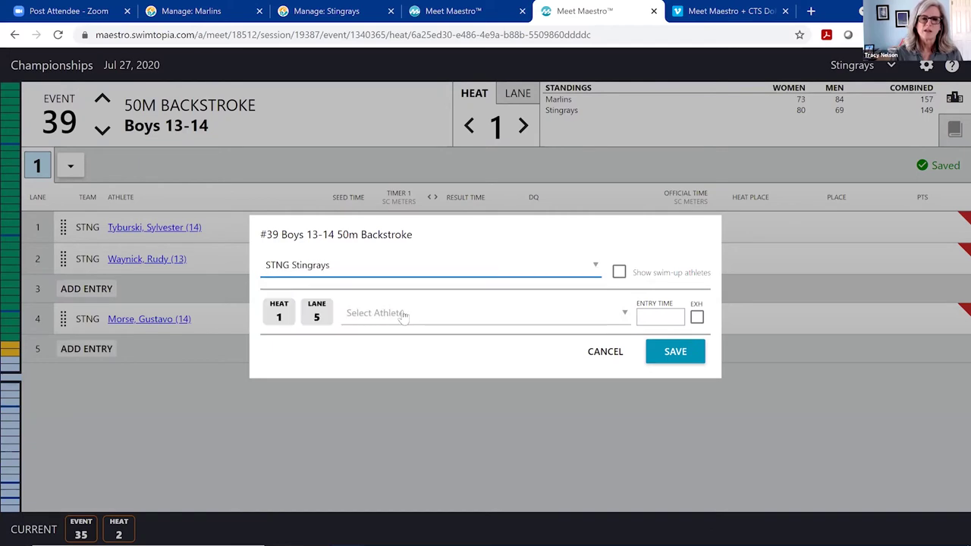
click(379, 321)
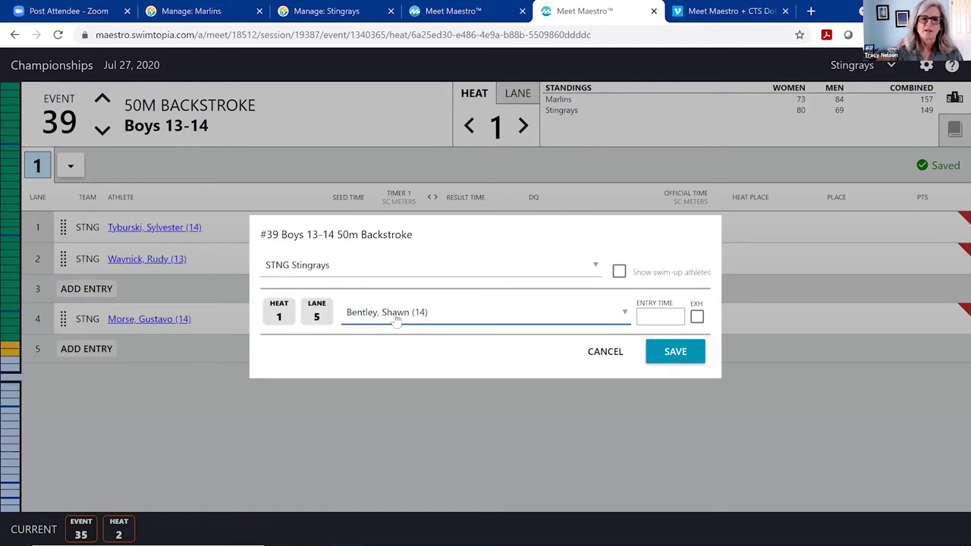
click(625, 313)
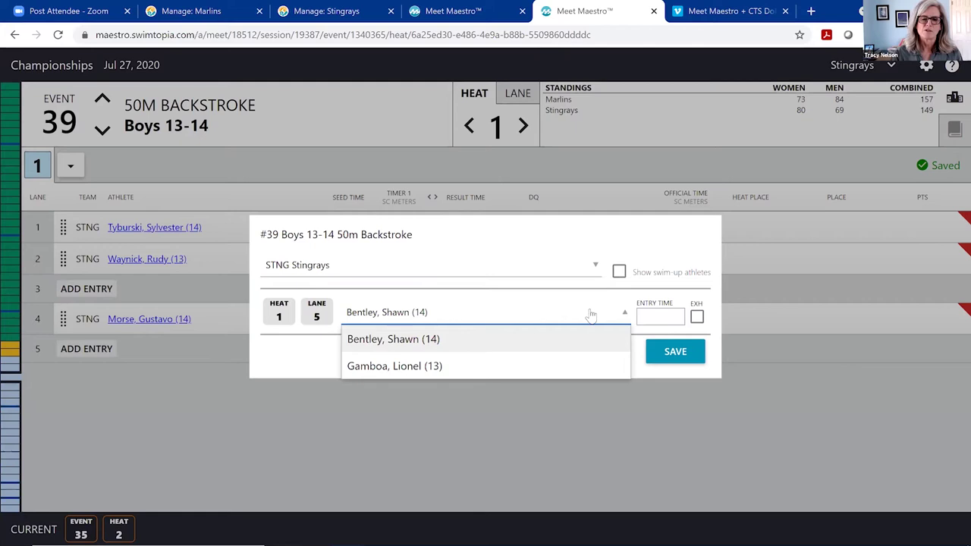
click(429, 367)
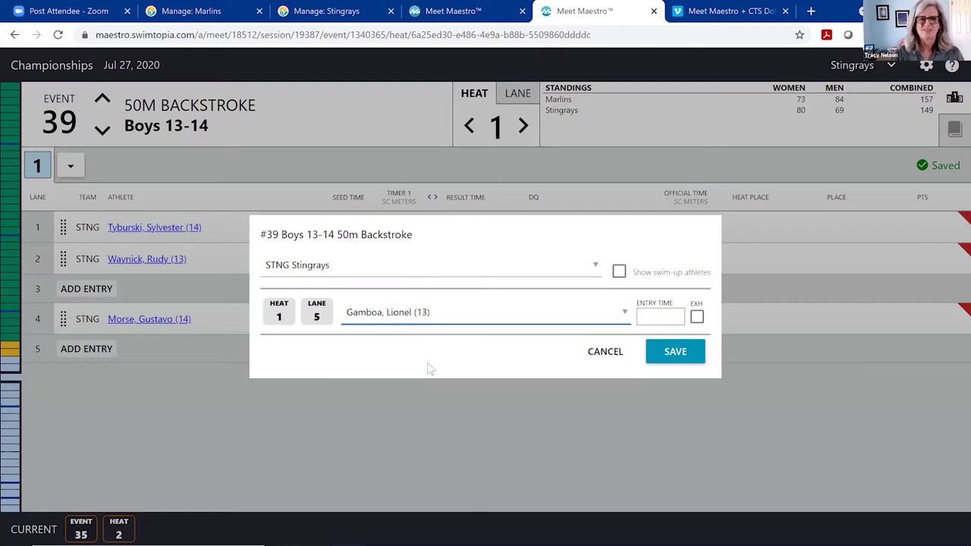
click(699, 318)
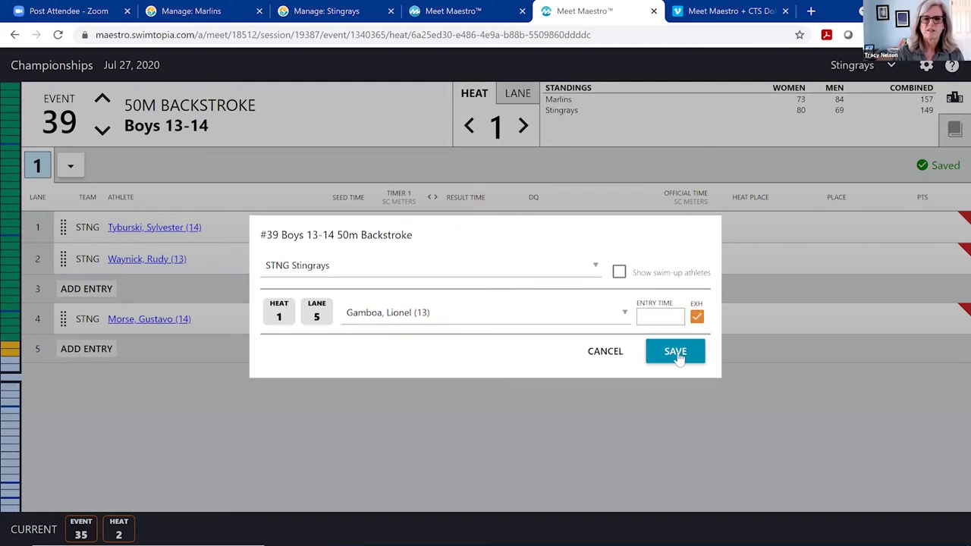
click(677, 354)
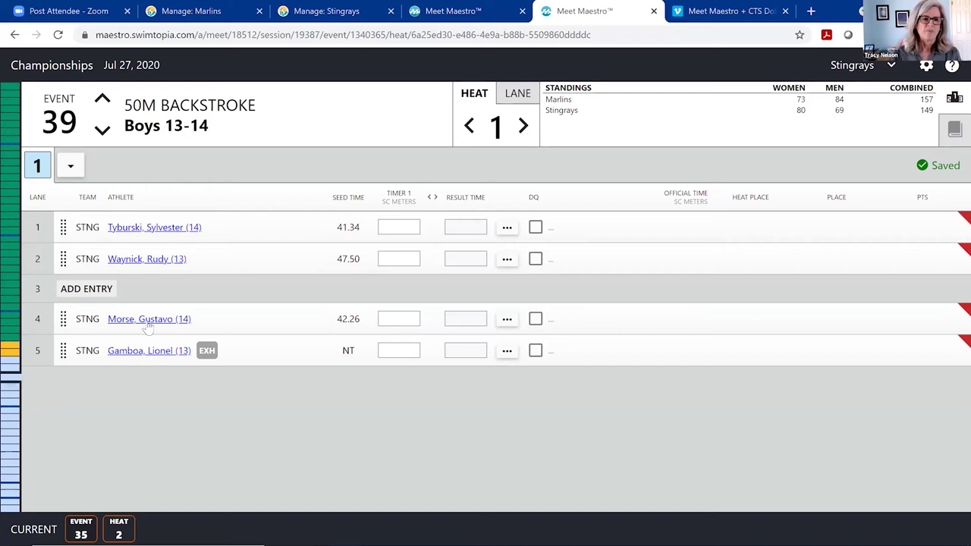
In the lane 5 swimmer's entries, try replacing the 50m Breaststroke with the 50m Freestyle and scratching the athlete, and cancel without saving.
click(141, 356)
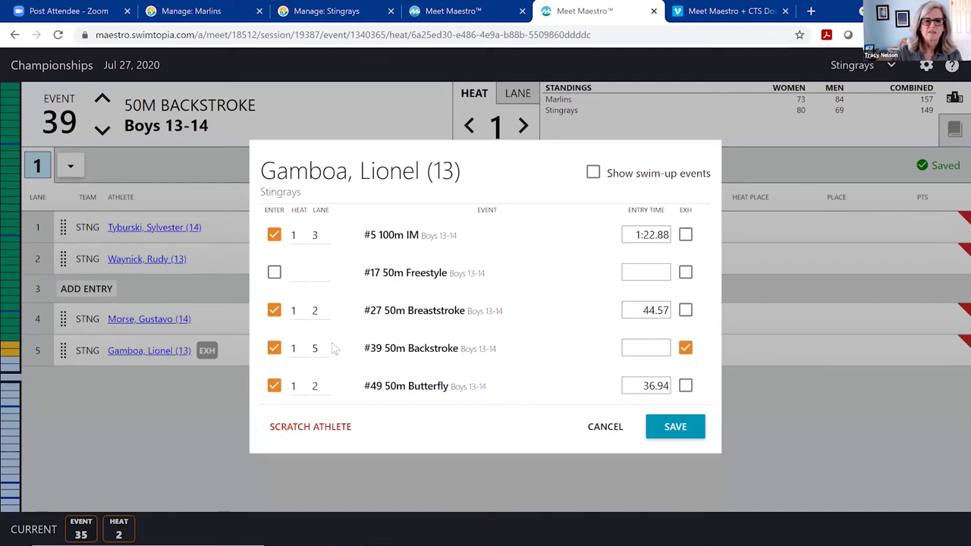
click(274, 312)
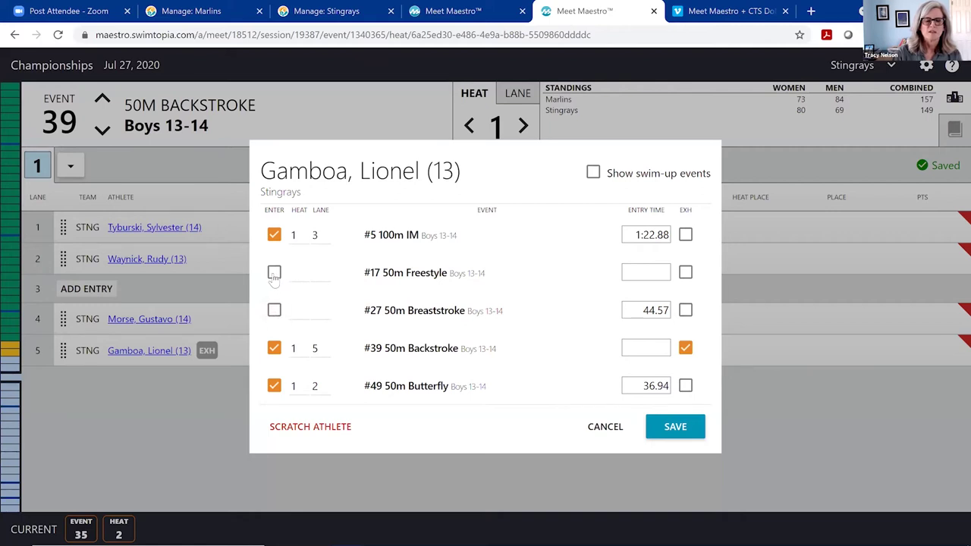
click(274, 276)
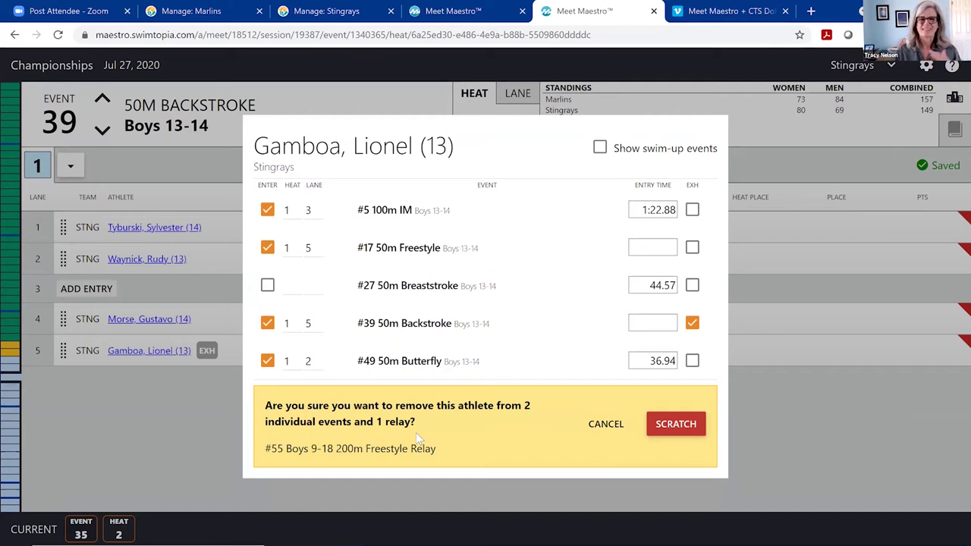
click(606, 431)
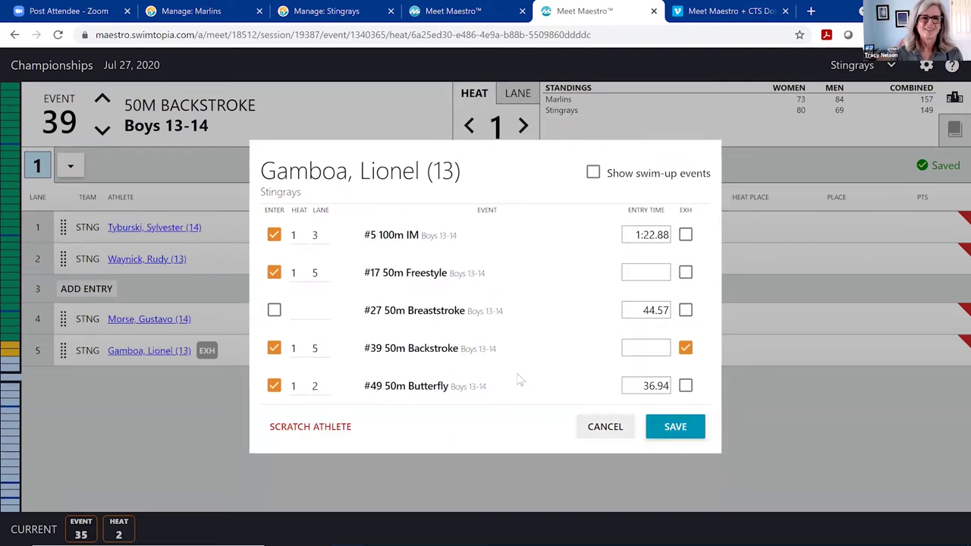
click(612, 430)
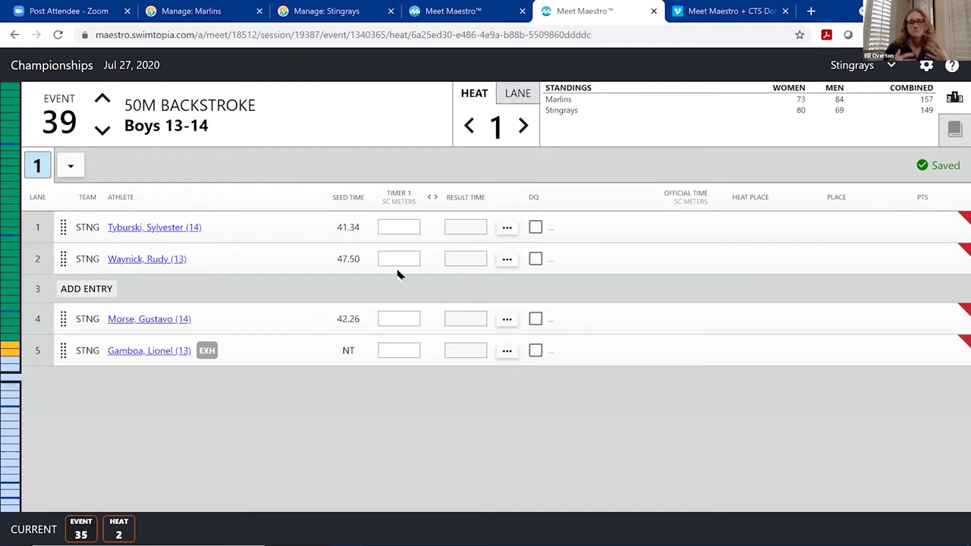
Enter the Timer 1 times for Event 39: 42.55 for lane 1 and 48.55 for lane 2.
click(401, 230)
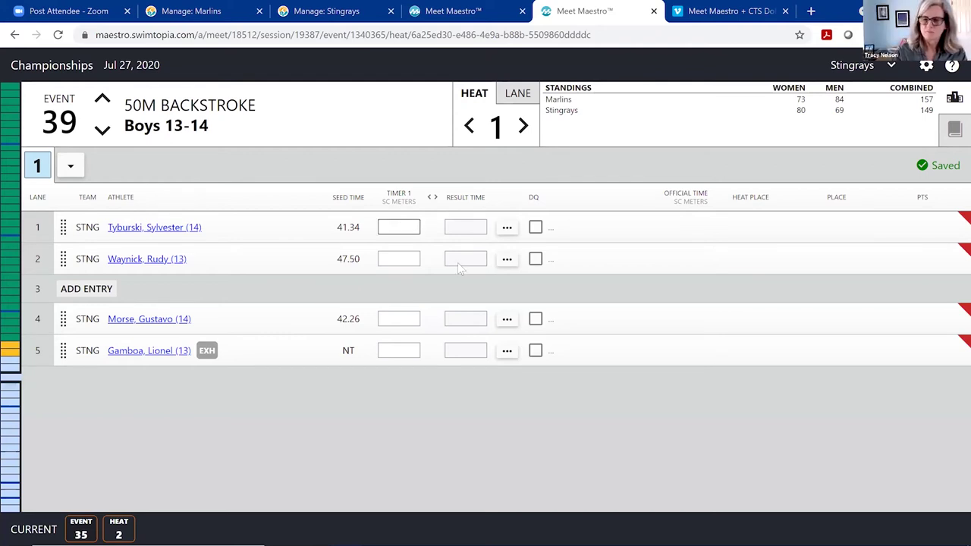
text(4255)
key(Tab)
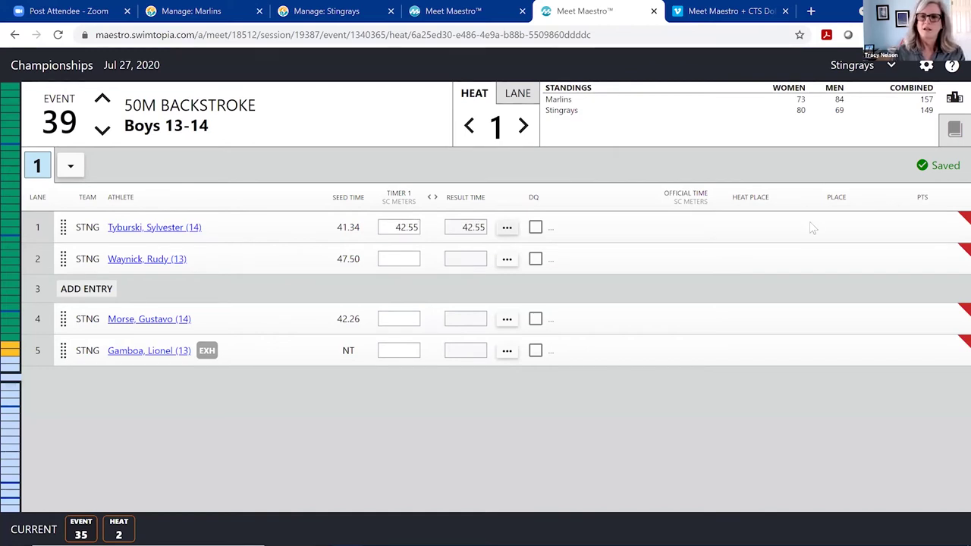
key(Tab)
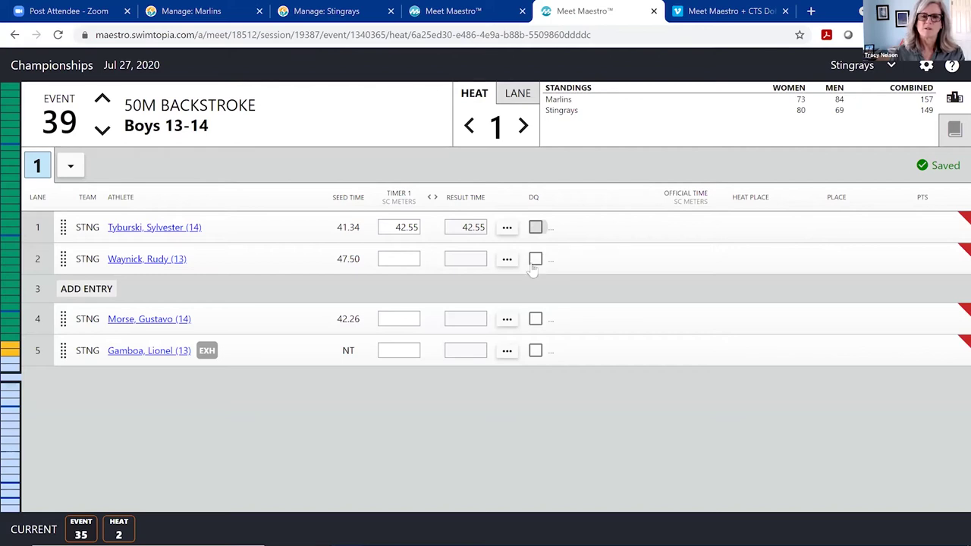
click(397, 261)
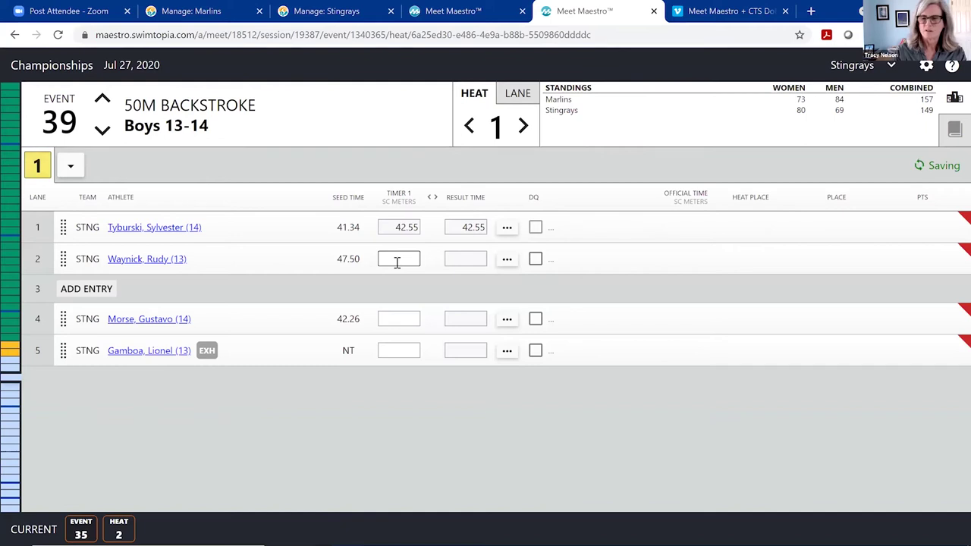
text(4)
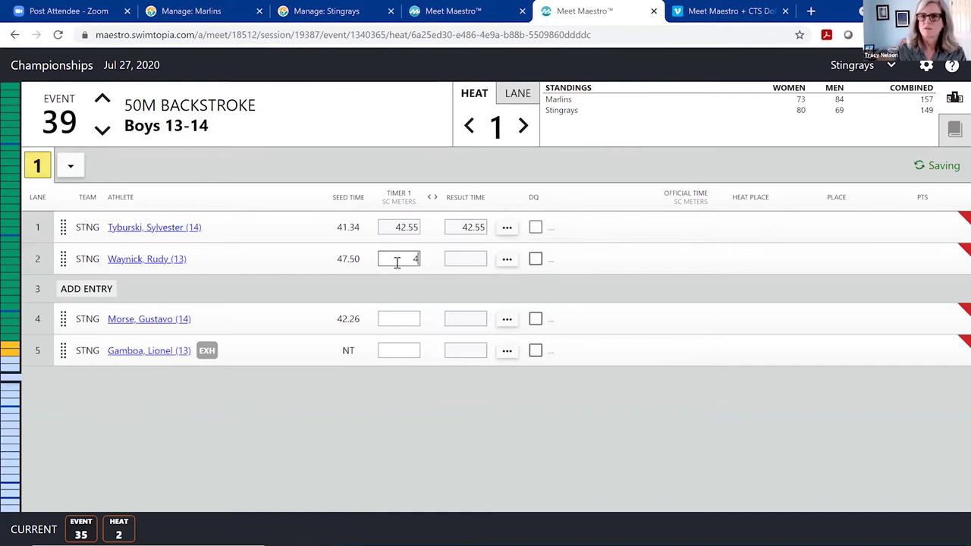
text(8.55)
key(Return)
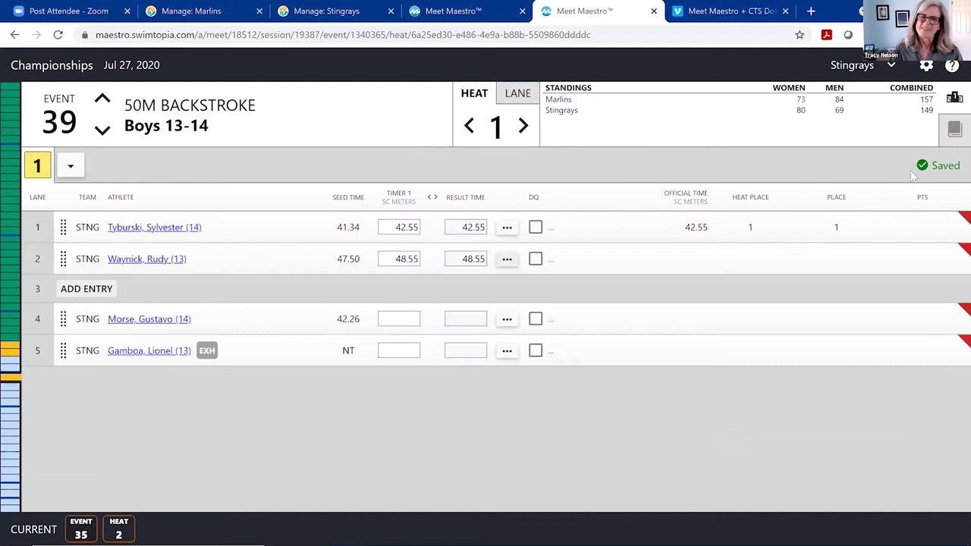
click(413, 322)
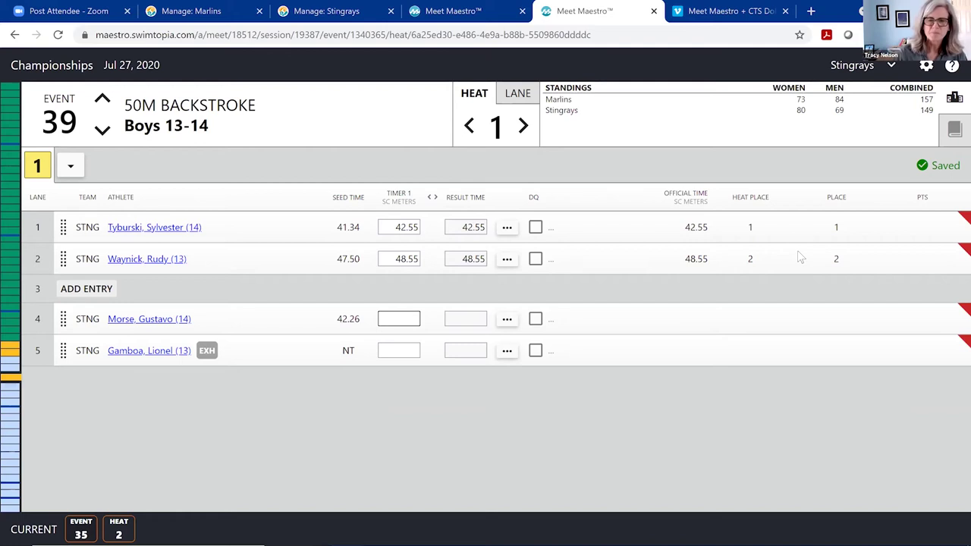
Switch to the Marlins pool and review the Session Report's estimated start times for the Marlins session only, closing the report when done.
click(892, 70)
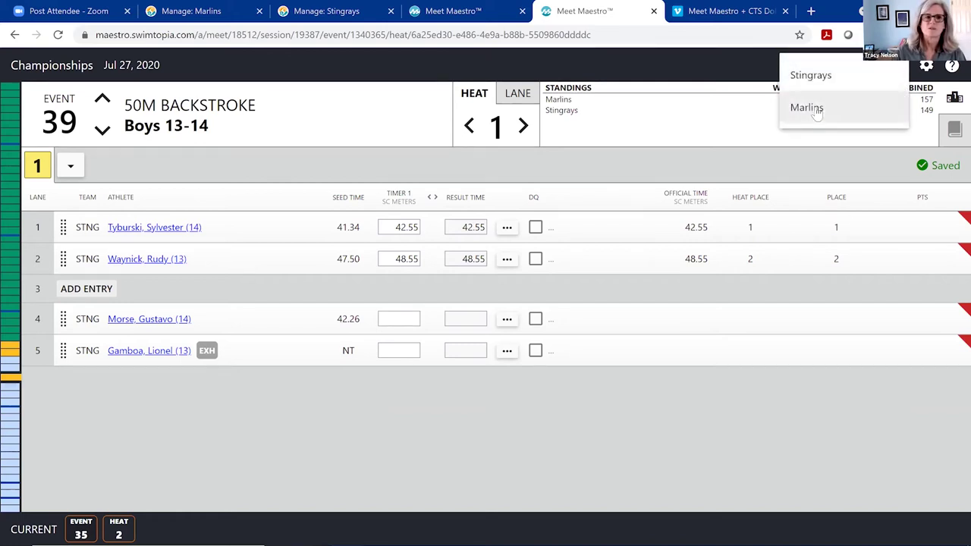
click(812, 109)
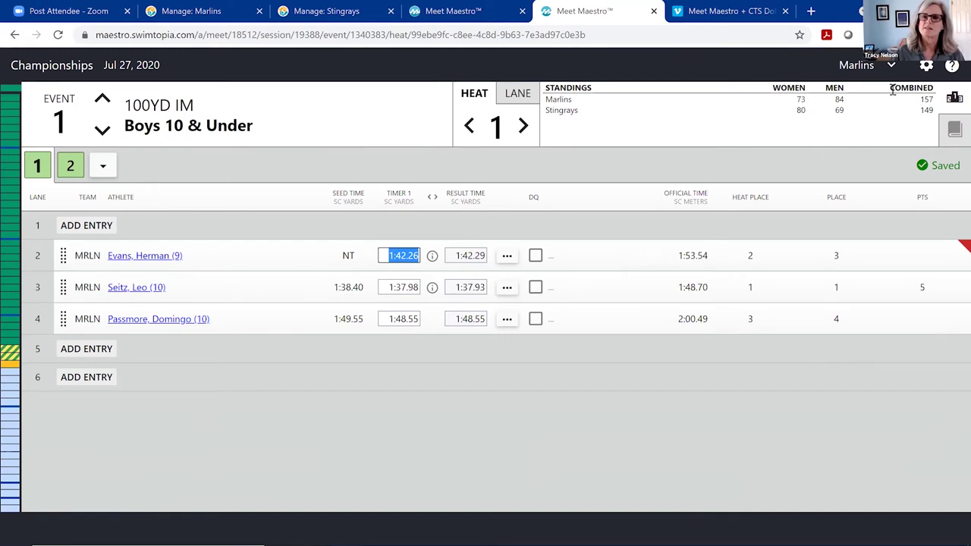
click(927, 66)
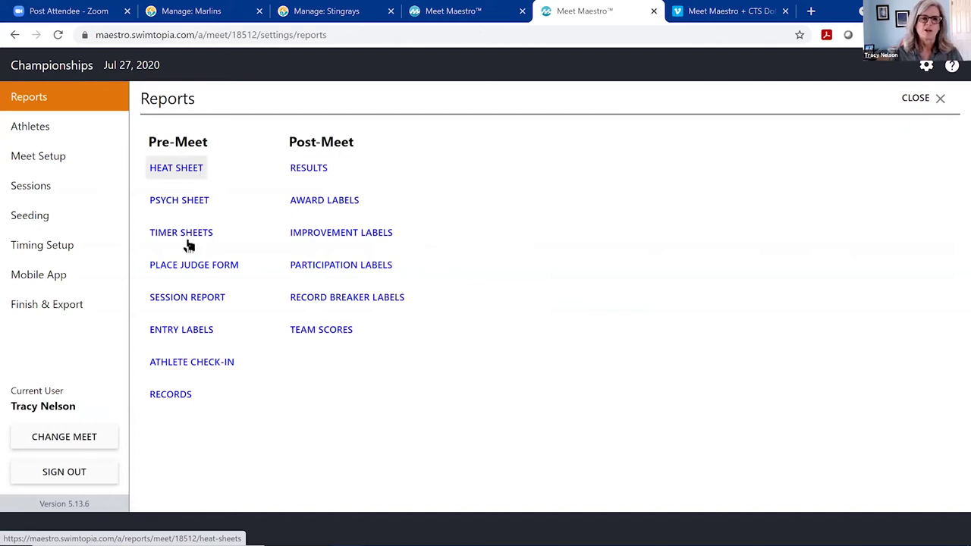
click(175, 302)
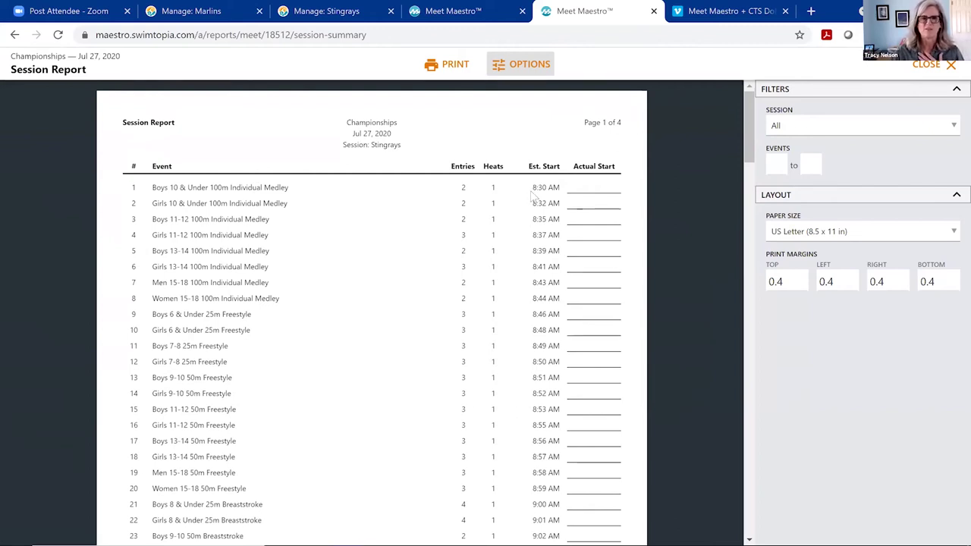
click(848, 131)
click(953, 130)
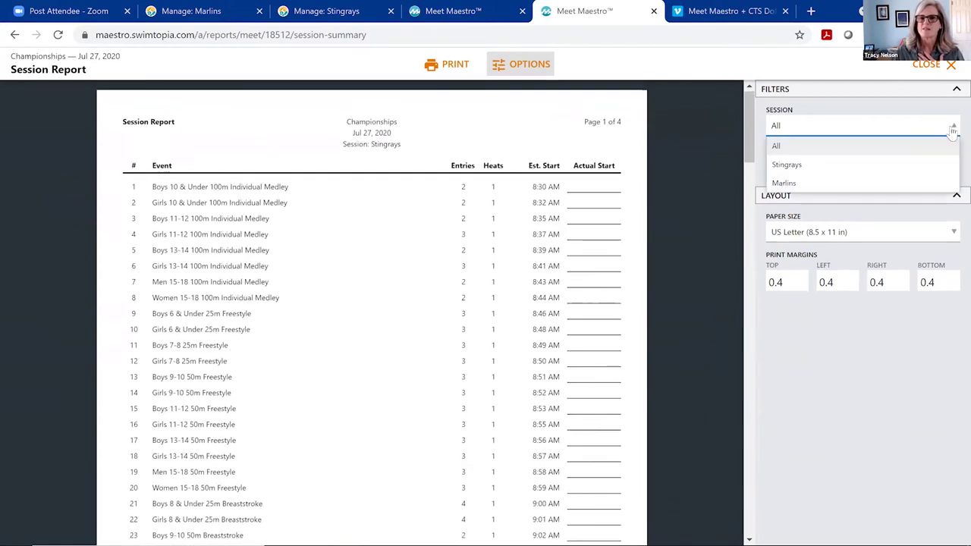
click(805, 182)
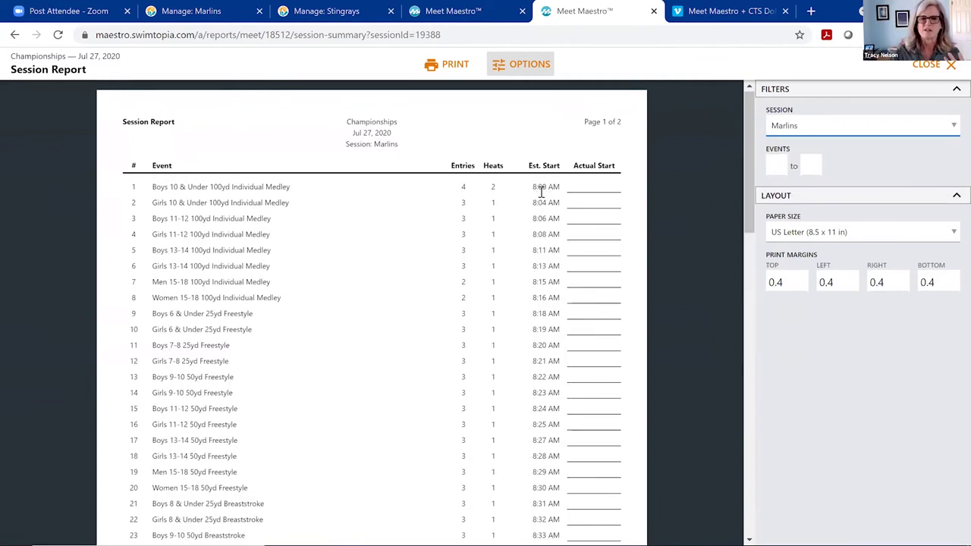
scroll(541, 193, down, 2)
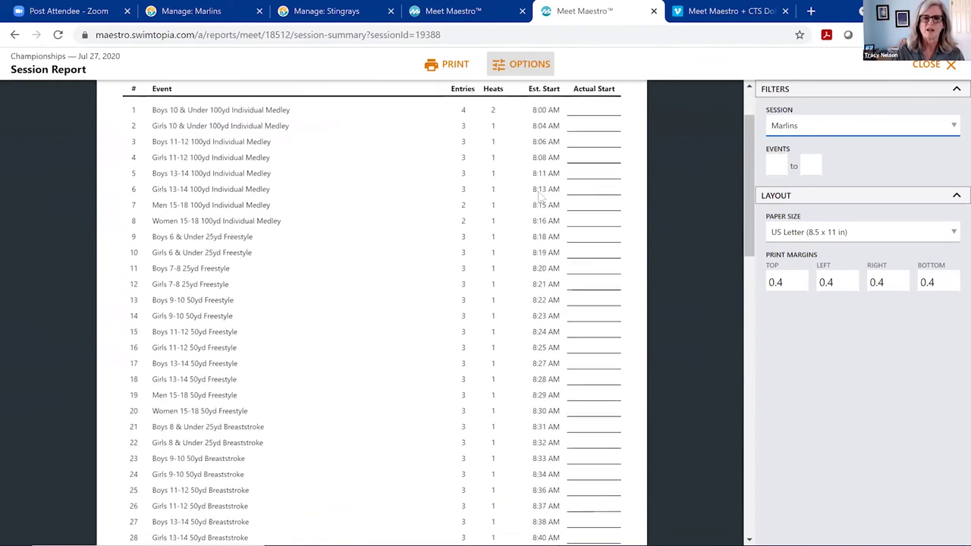
scroll(539, 196, down, 5)
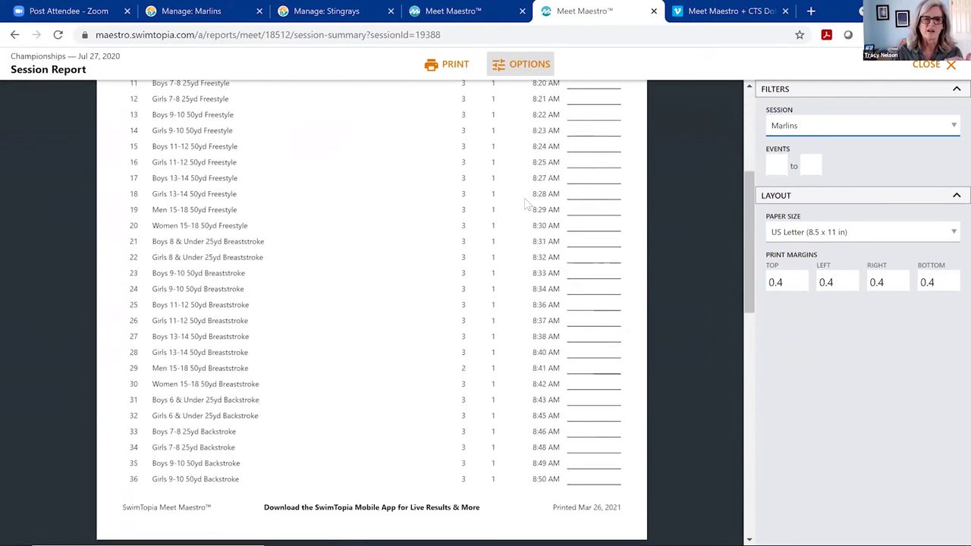
scroll(732, 117, up, 1)
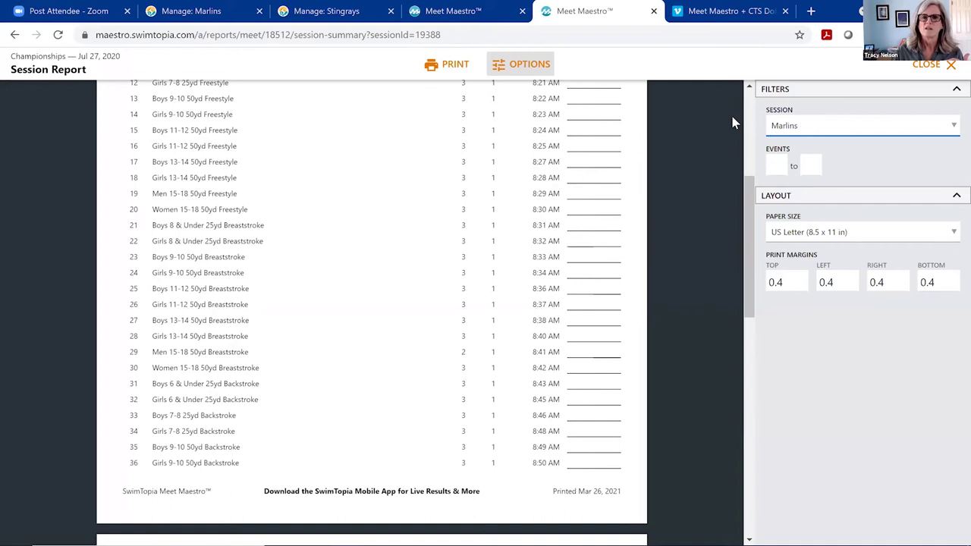
click(928, 65)
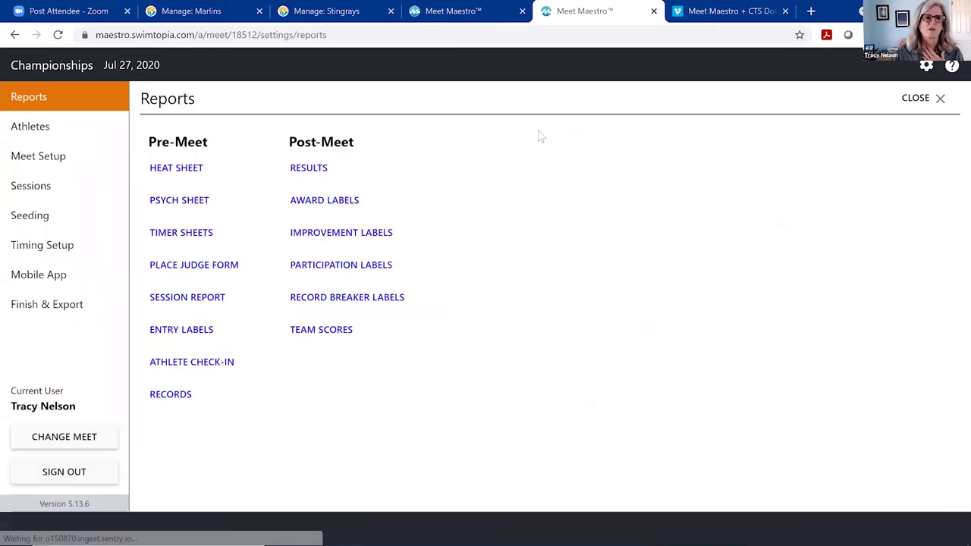
View the Heat Sheet report filtered to the Stingrays session.
click(173, 169)
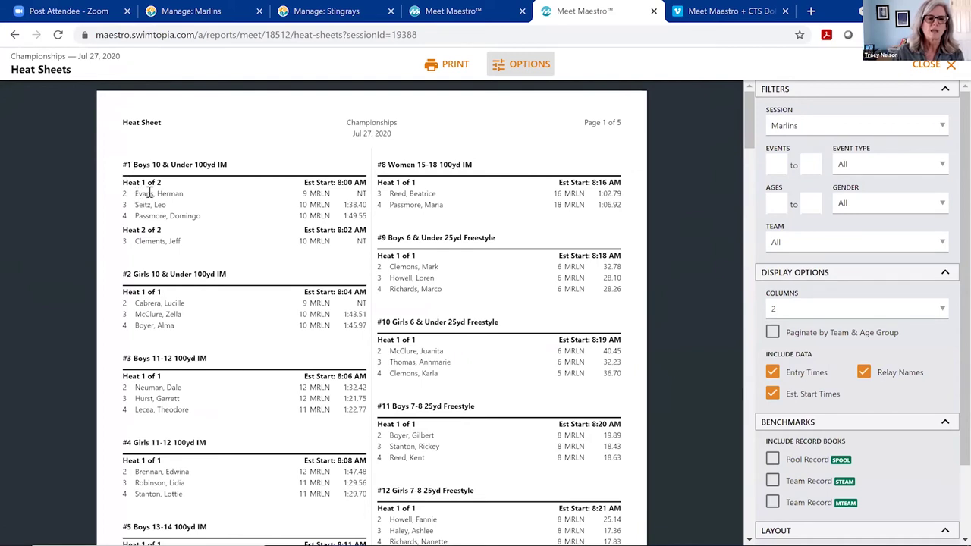
click(906, 126)
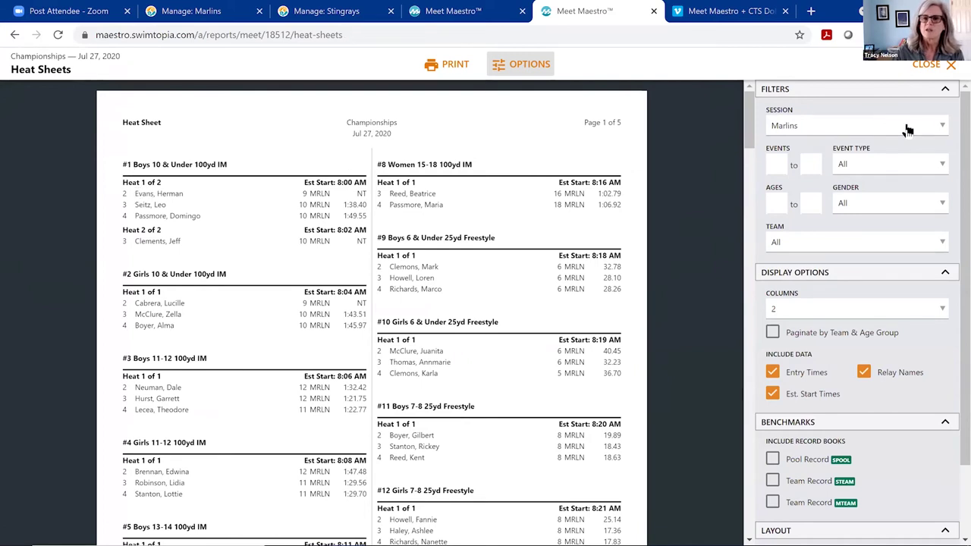
click(938, 127)
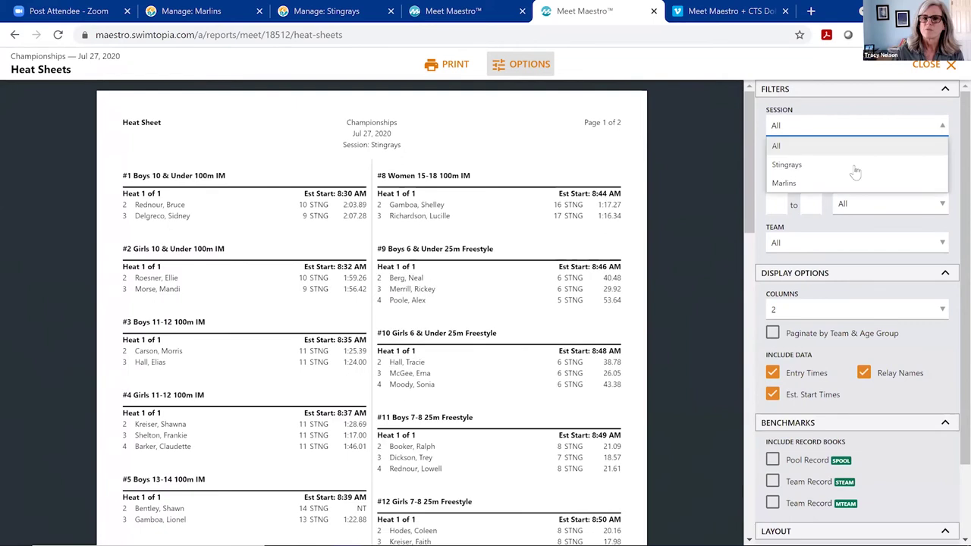
click(782, 166)
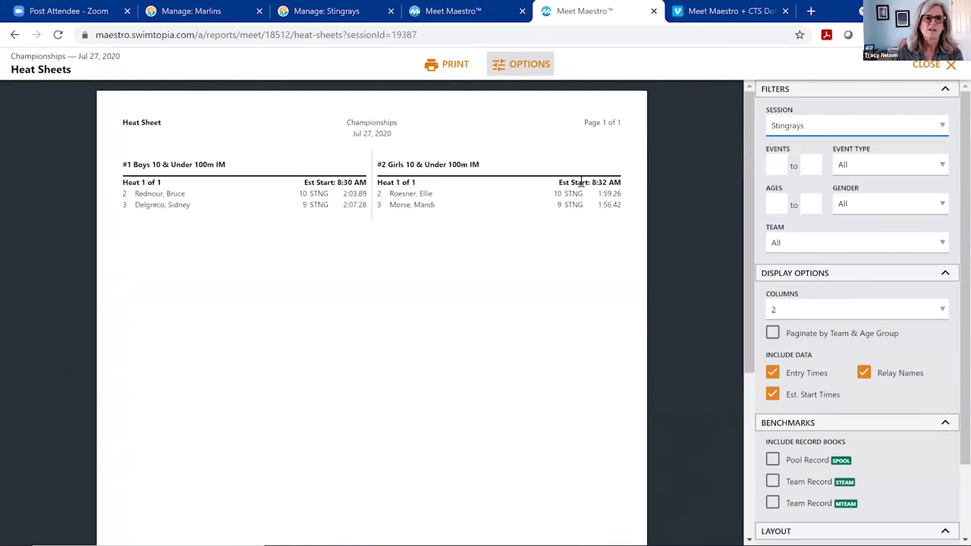